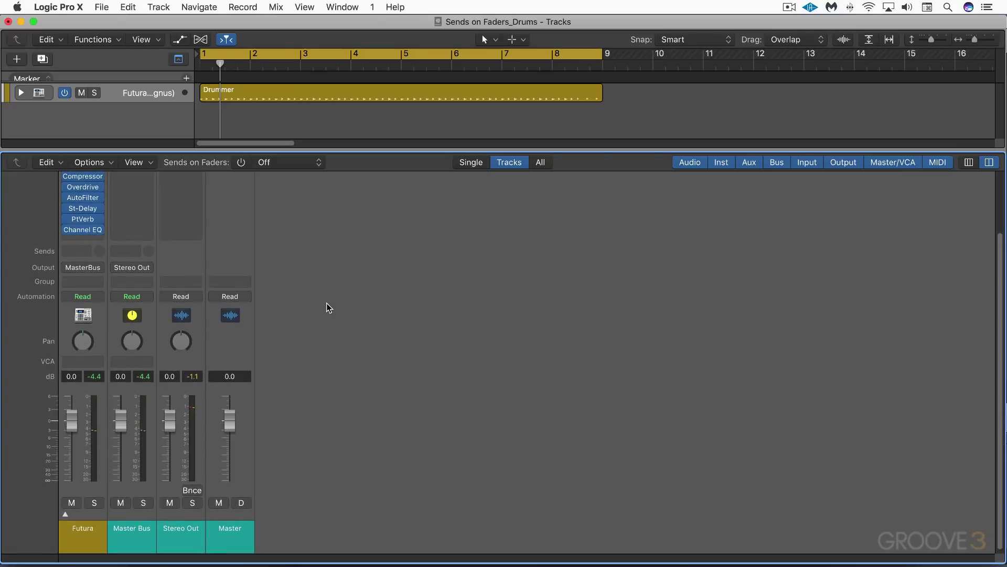
# Step: Hide the mixer, expand the Futura drum stack and widen the track headers to show full names
pyautogui.press('space')
pyautogui.press('x')
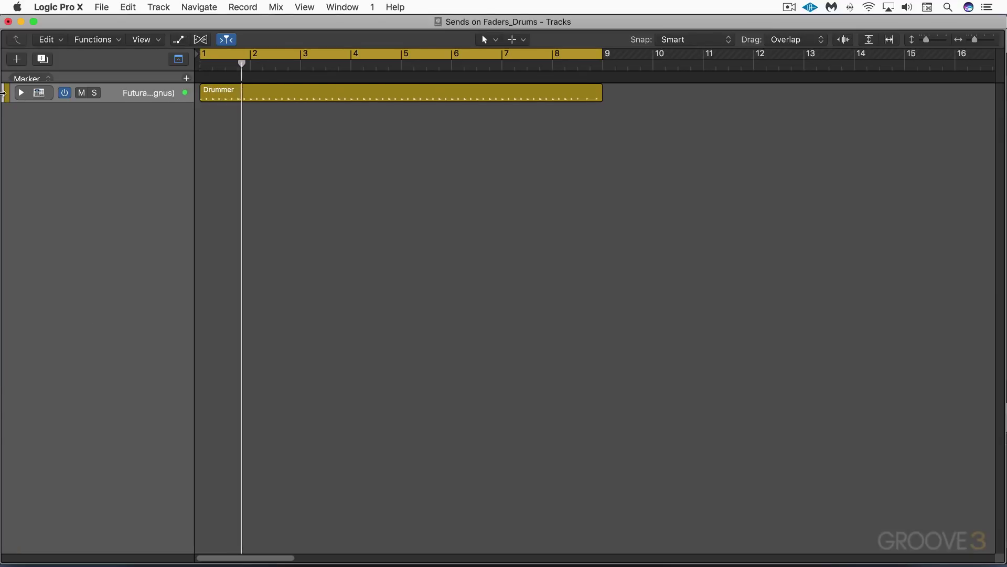
pyautogui.click(21, 93)
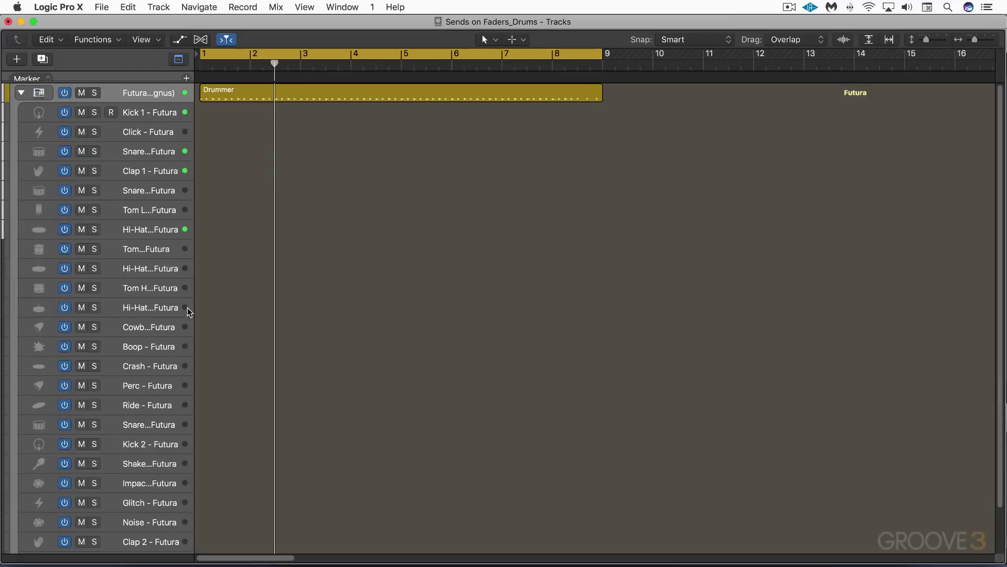
pyautogui.moveTo(236, 311); pyautogui.dragTo(274, 313)
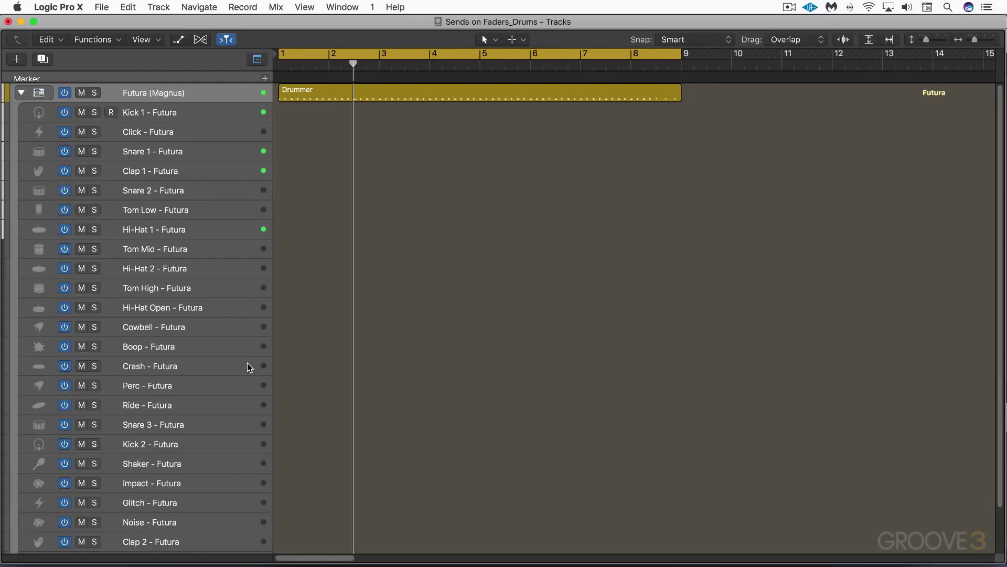
# Step: Record a new MIDI region on Clap 2 - Futura from bar 1 to bar 9
pyautogui.scroll(-3, 238, 389)
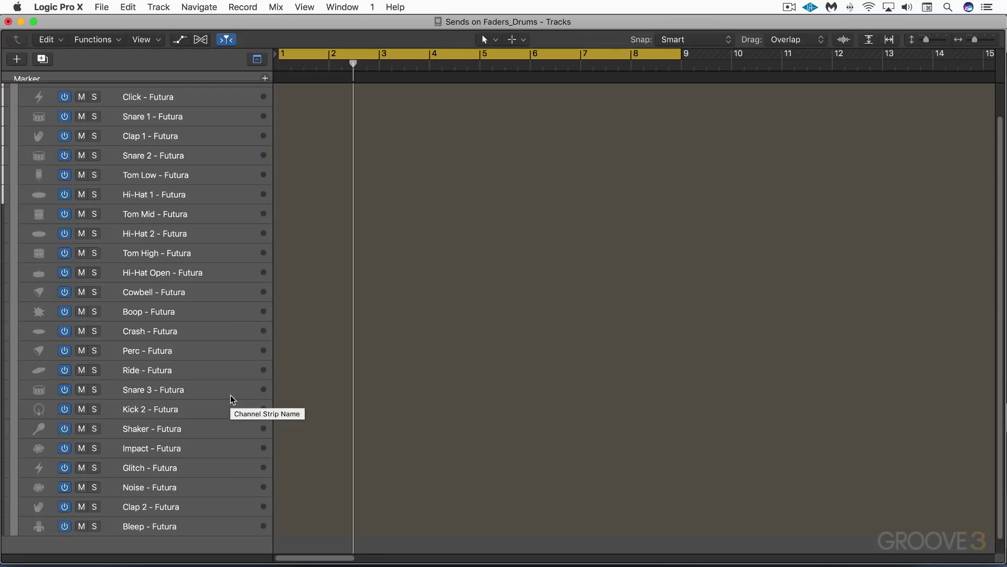
pyautogui.click(216, 504)
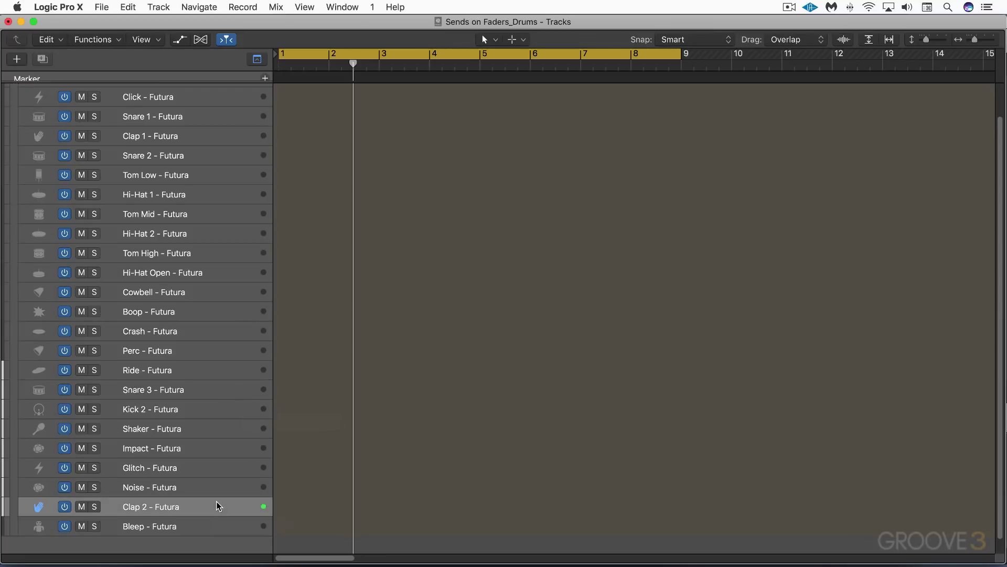
pyautogui.press('r')
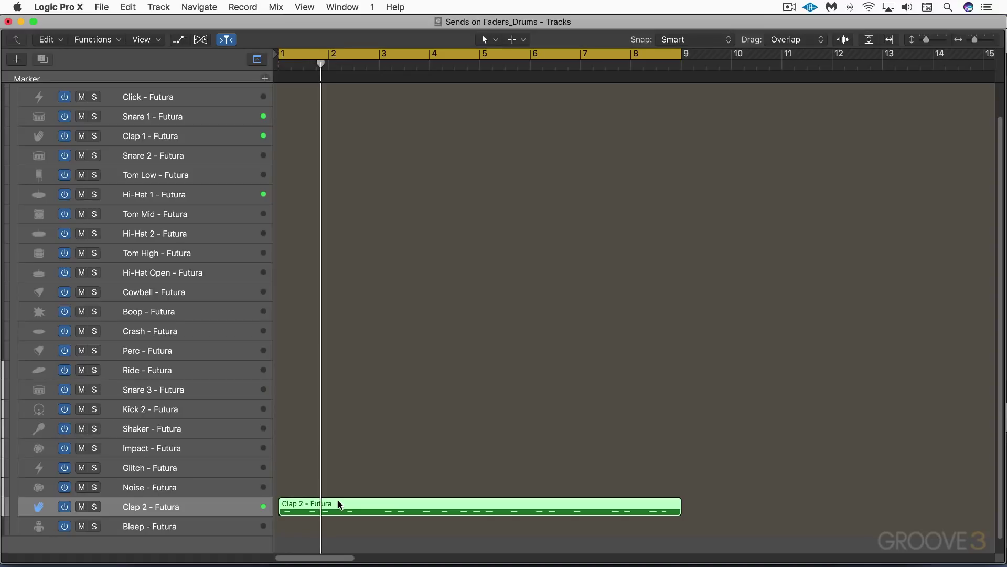
# Step: Show the mixer and audition Clap 2 soloed during playback, then unsolo it
pyautogui.press('x')
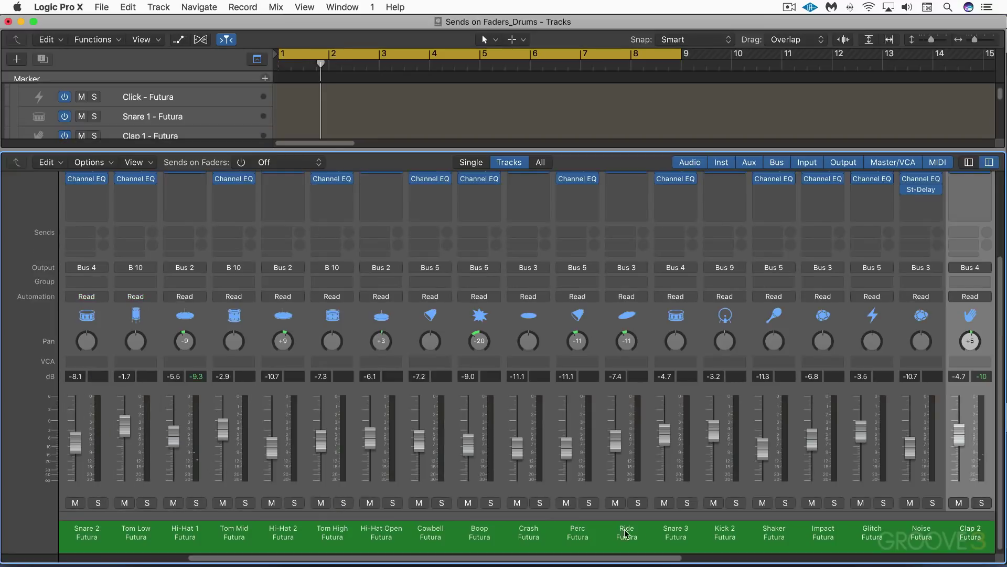
pyautogui.hscroll(6, 661, 532)
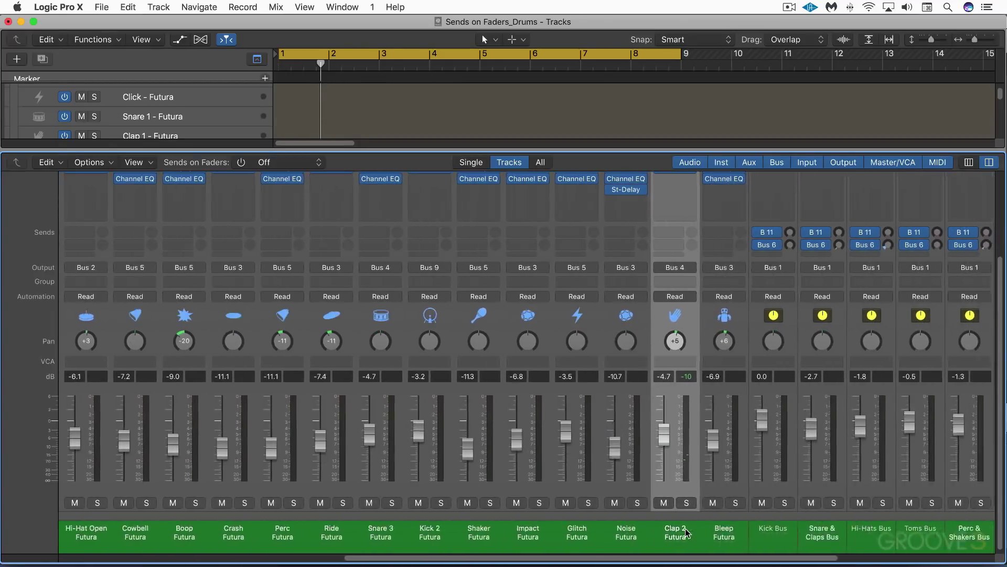
pyautogui.hscroll(2, 685, 532)
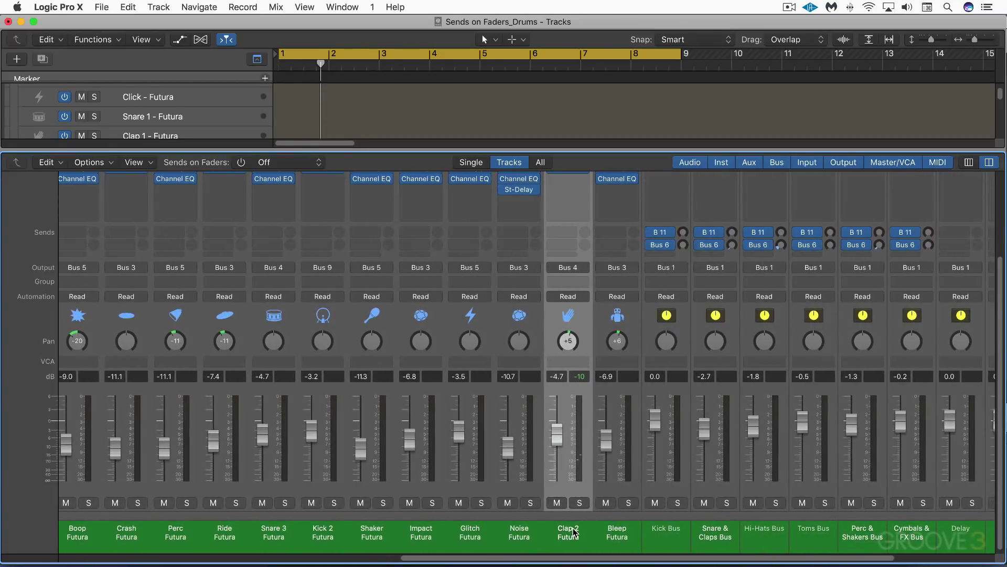
pyautogui.press('space')
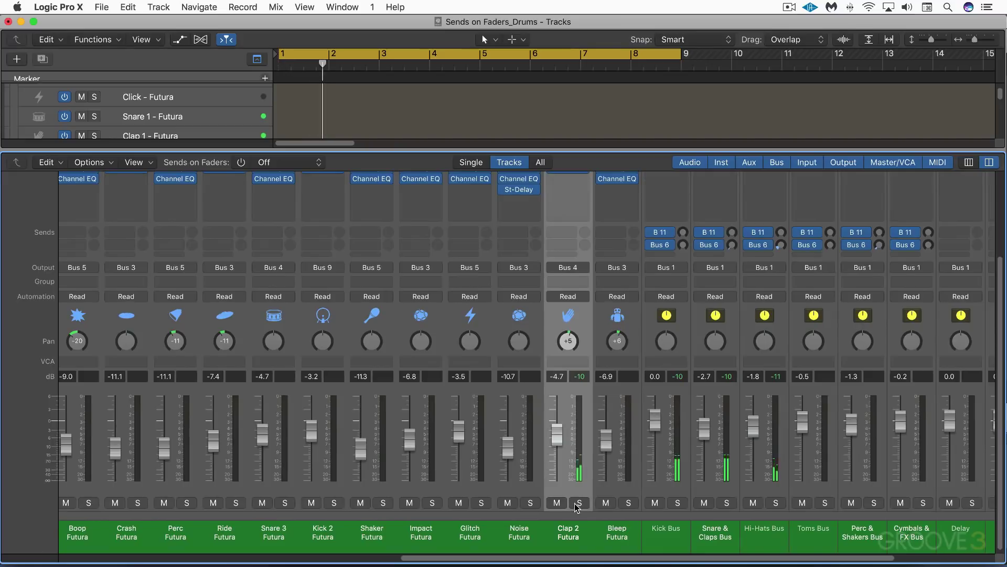
pyautogui.click(579, 503)
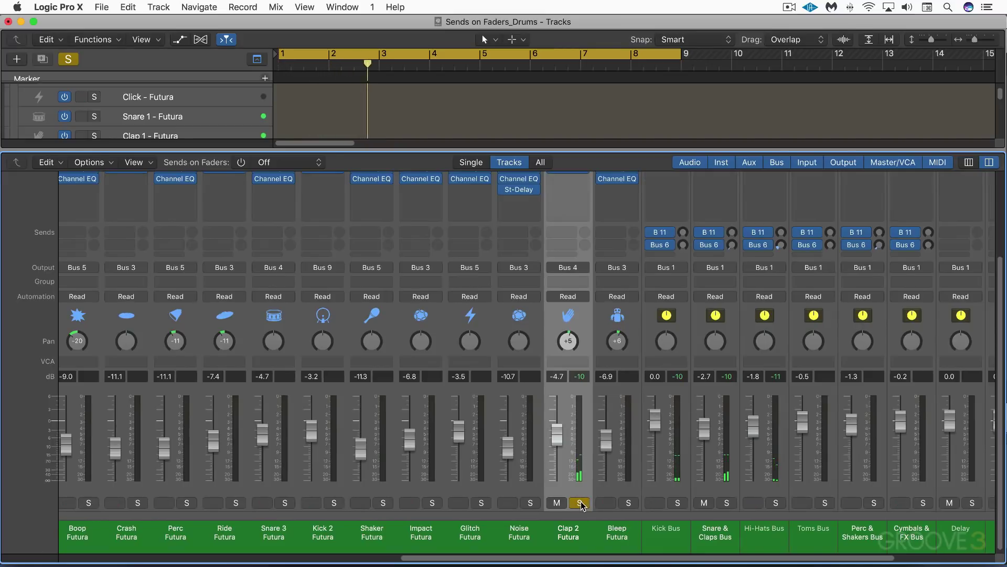
pyautogui.click(580, 503)
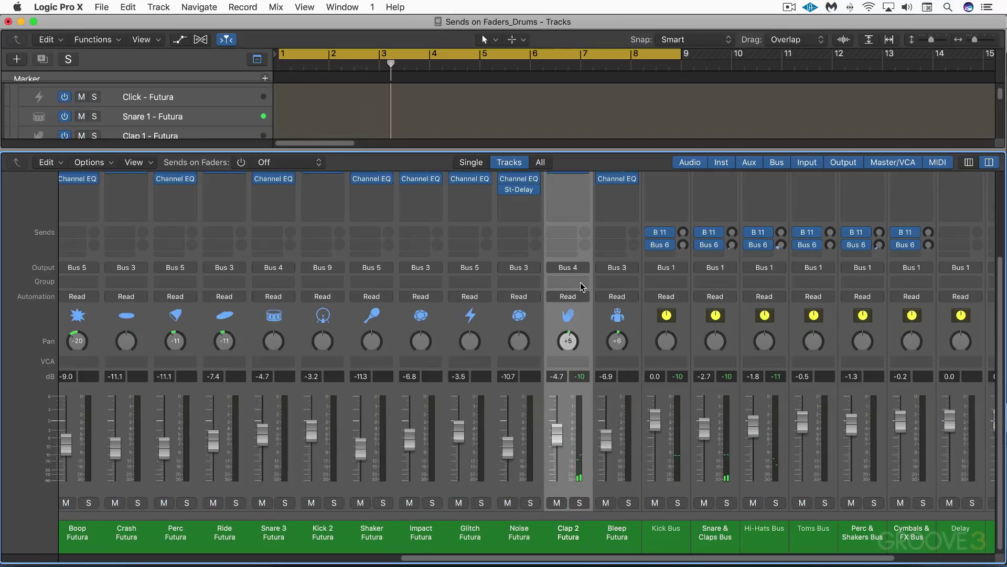
# Step: Route Clap 2's first send to Bus 7
pyautogui.click(572, 234)
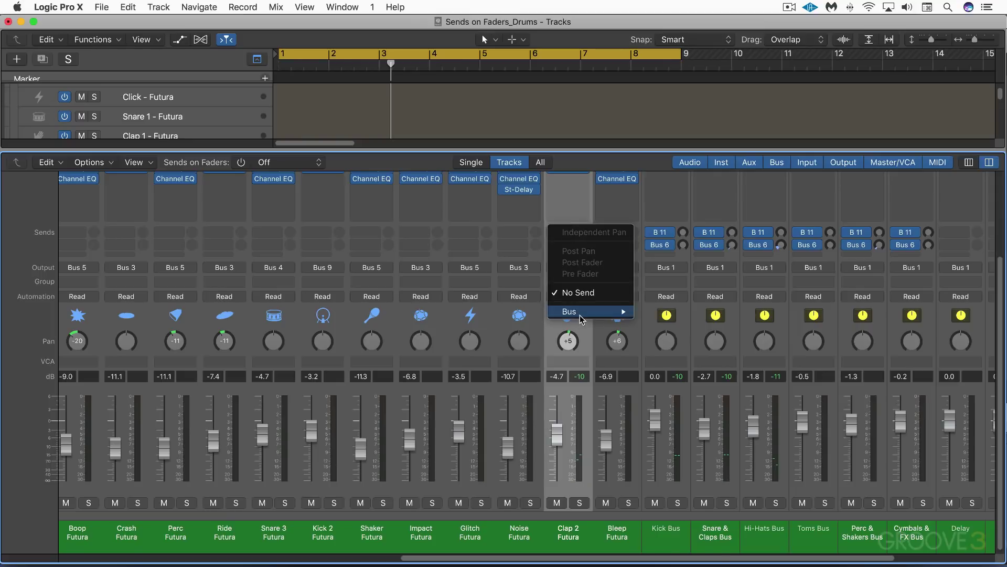
pyautogui.moveTo(581, 312)
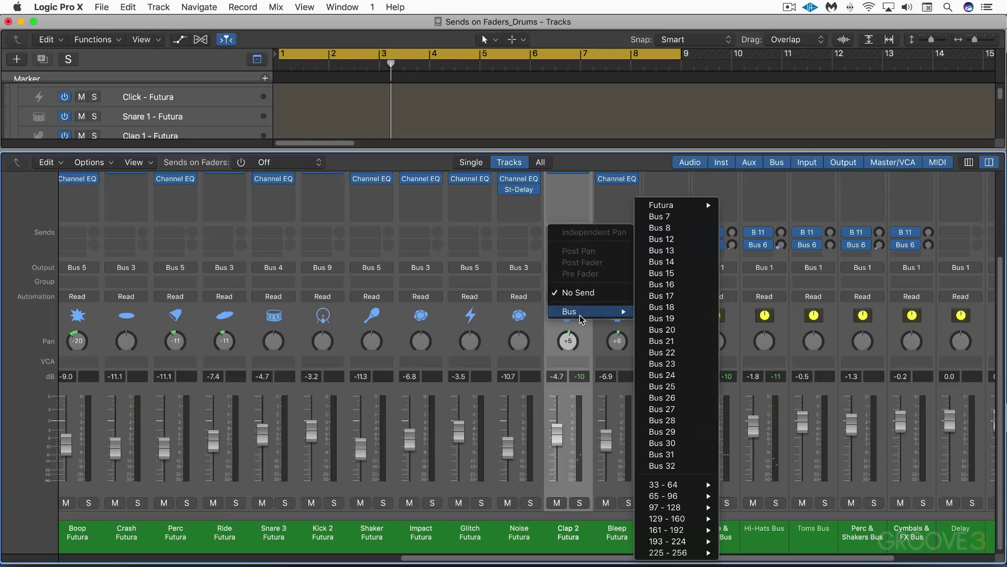
pyautogui.click(662, 216)
# Step: Inspect the Aux 2 channel's send options and leave them unchanged
pyautogui.hscroll(5, 742, 349)
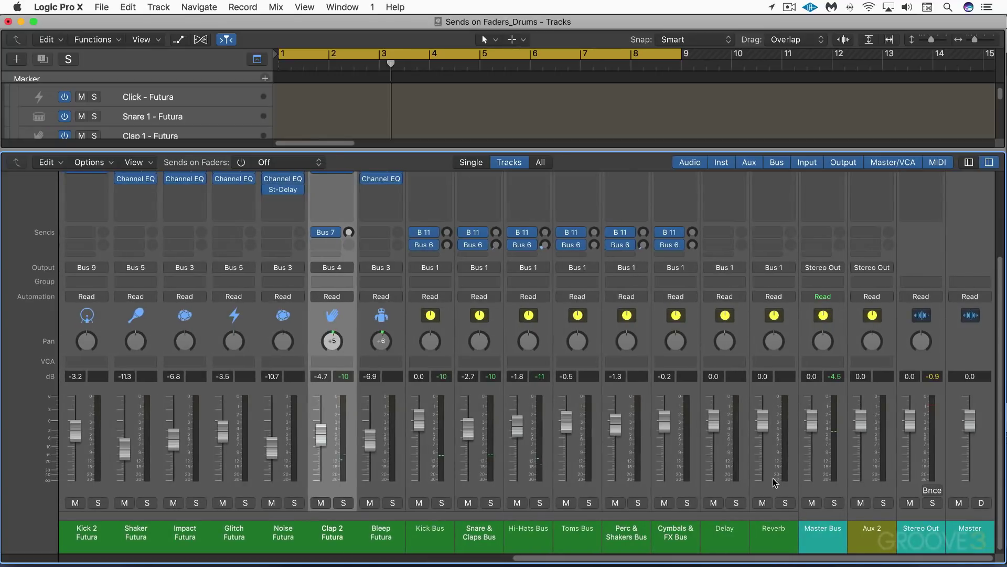
pyautogui.click(877, 233)
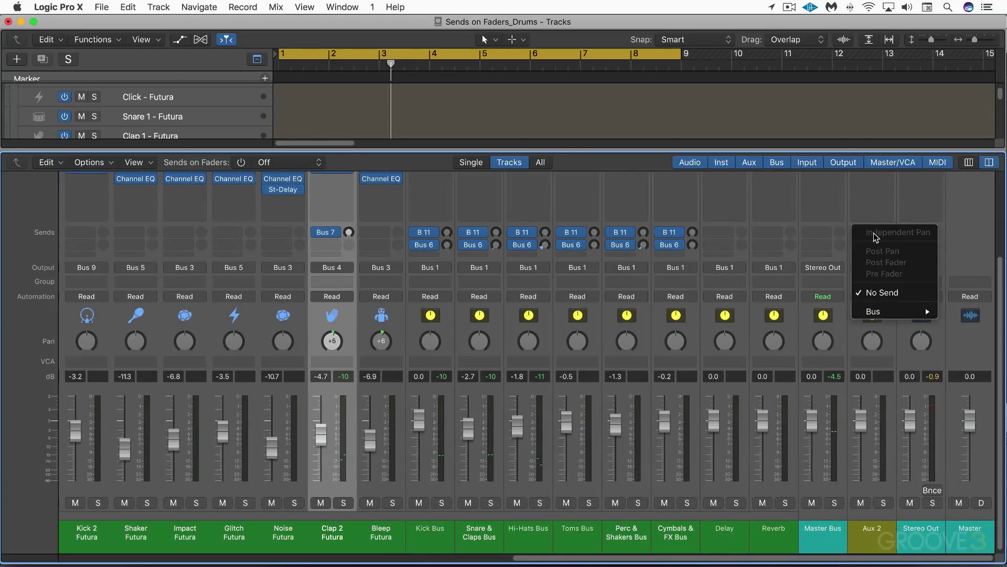
pyautogui.click(863, 202)
pyautogui.scroll(2, 875, 195)
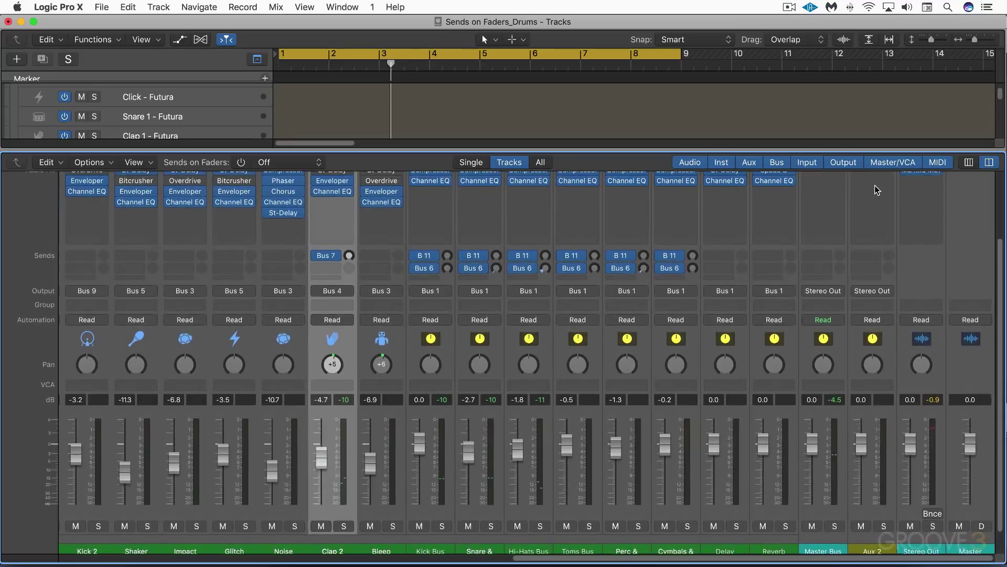
pyautogui.scroll(1, 877, 190)
# Step: Insert a stereo Space Designer reverb on the Aux 2 channel
pyautogui.click(885, 185)
pyautogui.moveTo(886, 225)
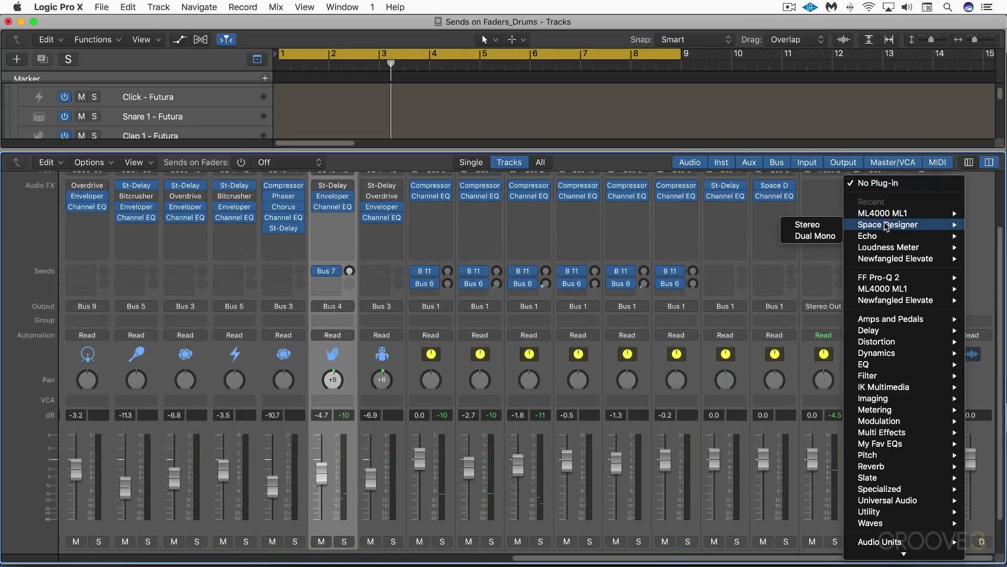
pyautogui.click(825, 227)
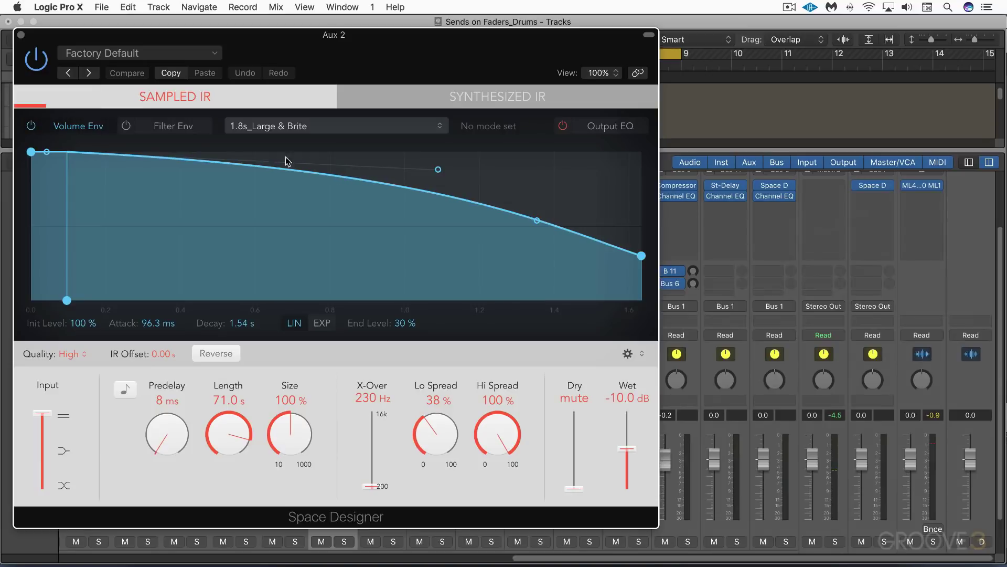
# Step: Load the Medium Spaces > Plate Reverbs > 1.7s Blue Plate preset and close the plug-in window
pyautogui.click(111, 54)
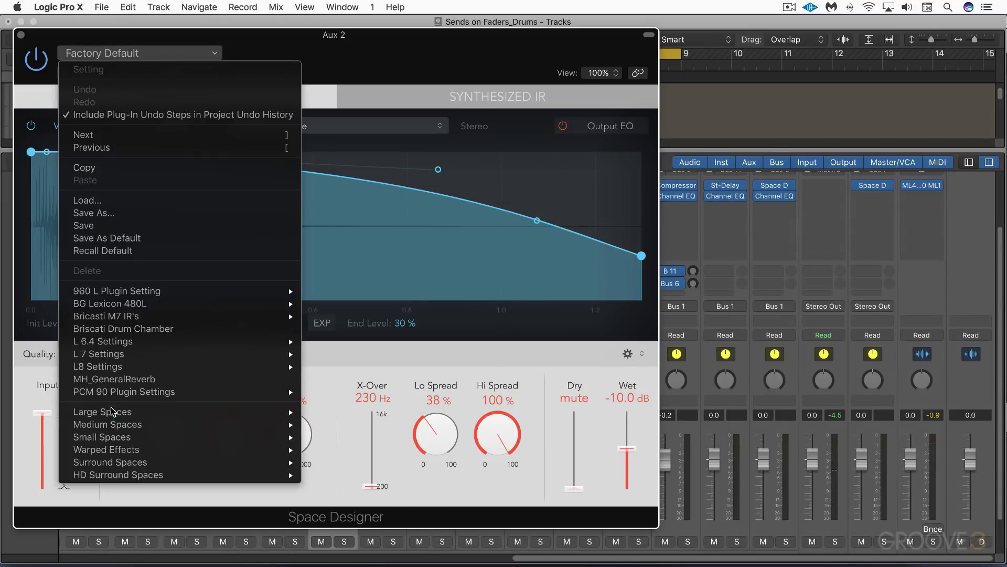
pyautogui.moveTo(118, 424)
pyautogui.moveTo(330, 451)
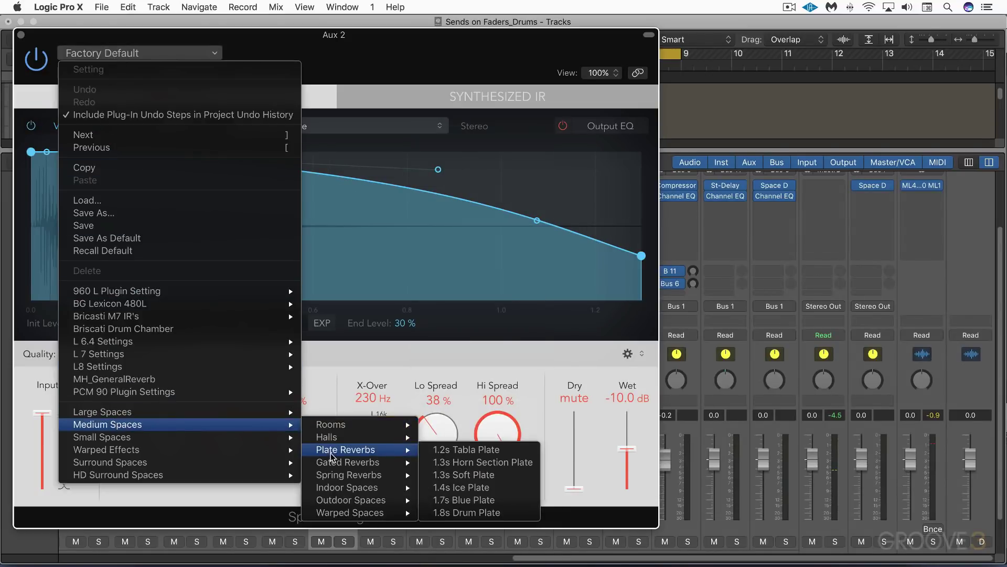
pyautogui.click(469, 504)
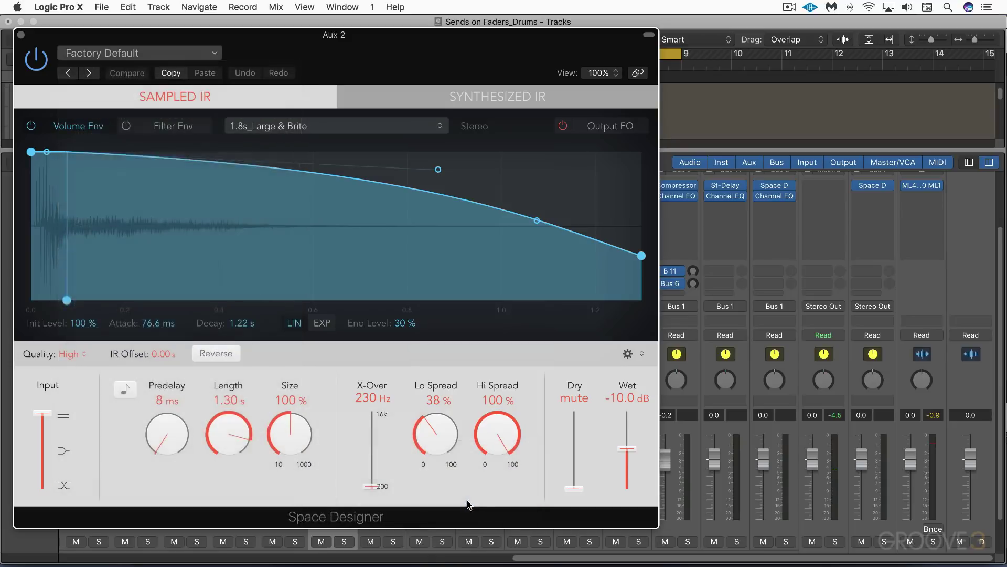
pyautogui.click(21, 35)
pyautogui.scroll(-2, 571, 447)
pyautogui.hscroll(-2, 571, 447)
pyautogui.scroll(-1, 571, 447)
pyautogui.hscroll(-5, 564, 445)
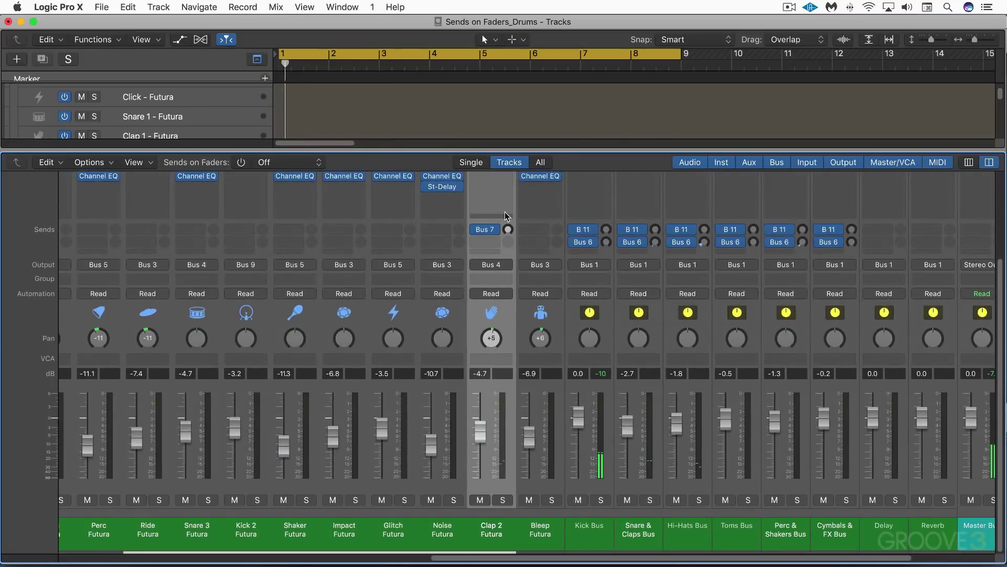
# Step: Raise Clap 2's Bus 7 send level and reset the Clap 2 pan knob to centre
pyautogui.moveTo(508, 229); pyautogui.dragTo(491, 340)
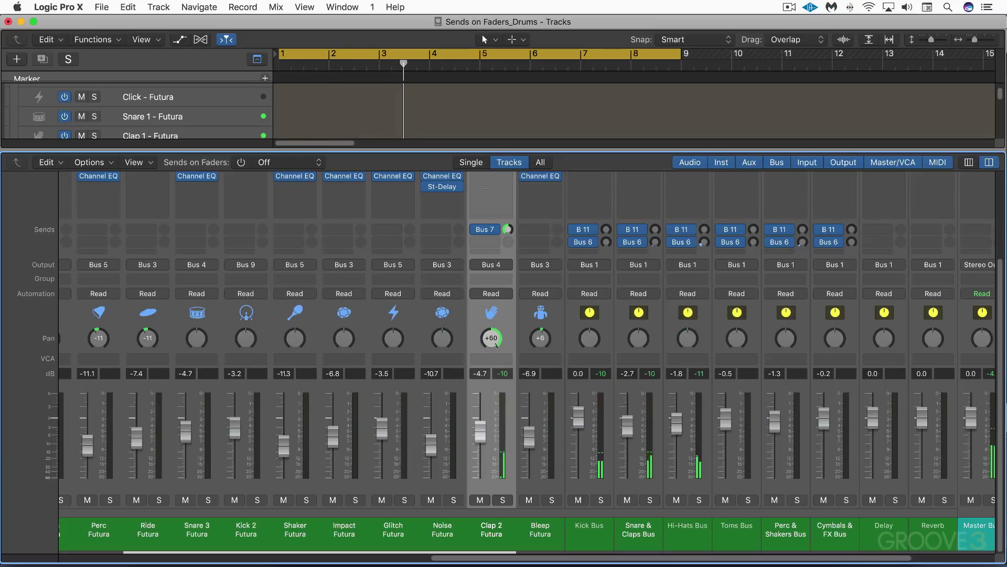
pyautogui.keyDown('alt'); pyautogui.click(492, 339); pyautogui.keyUp('alt')
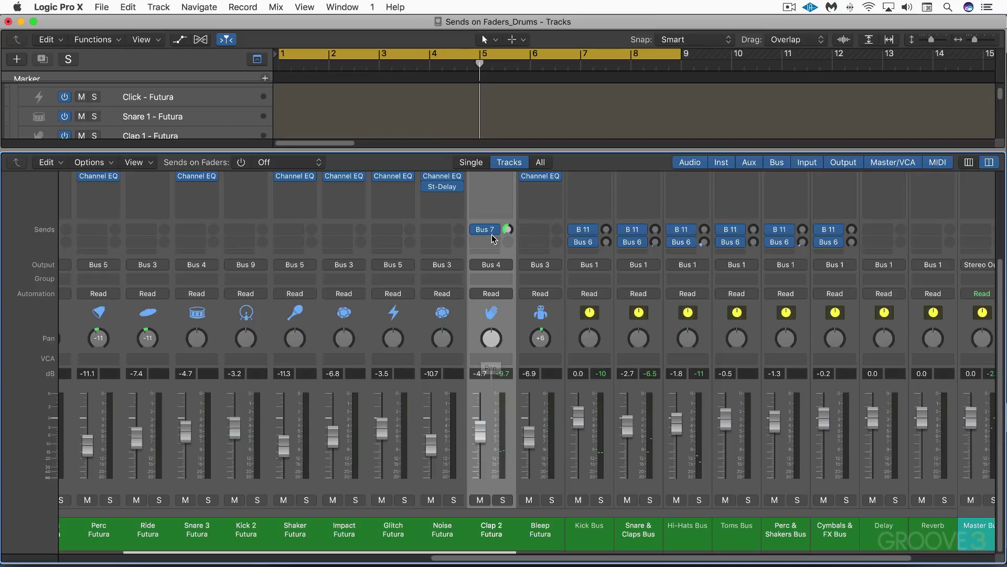
pyautogui.hscroll(-1, 493, 237)
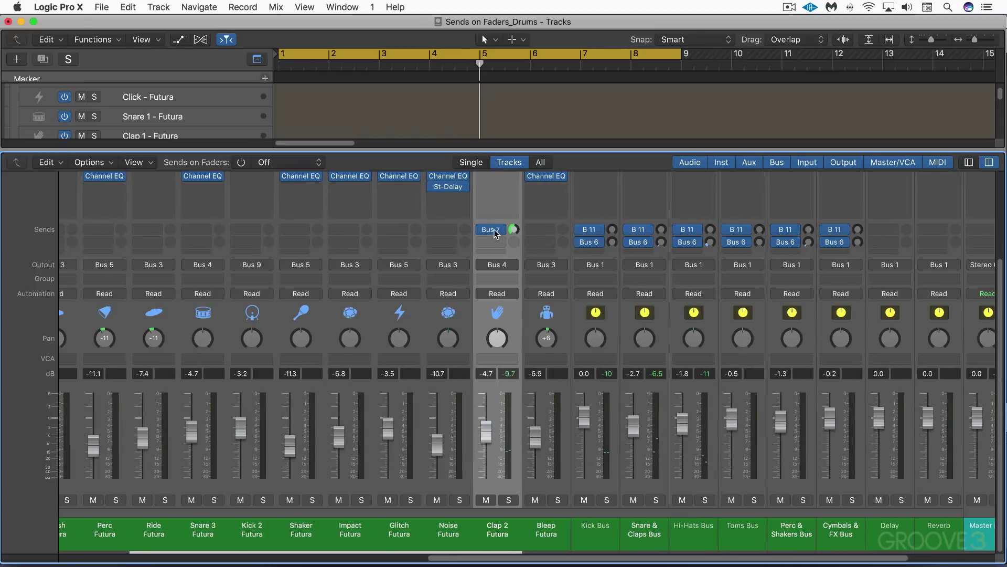
# Step: Switch Clap 2's Bus 7 send to Independent Pan
pyautogui.click(498, 232)
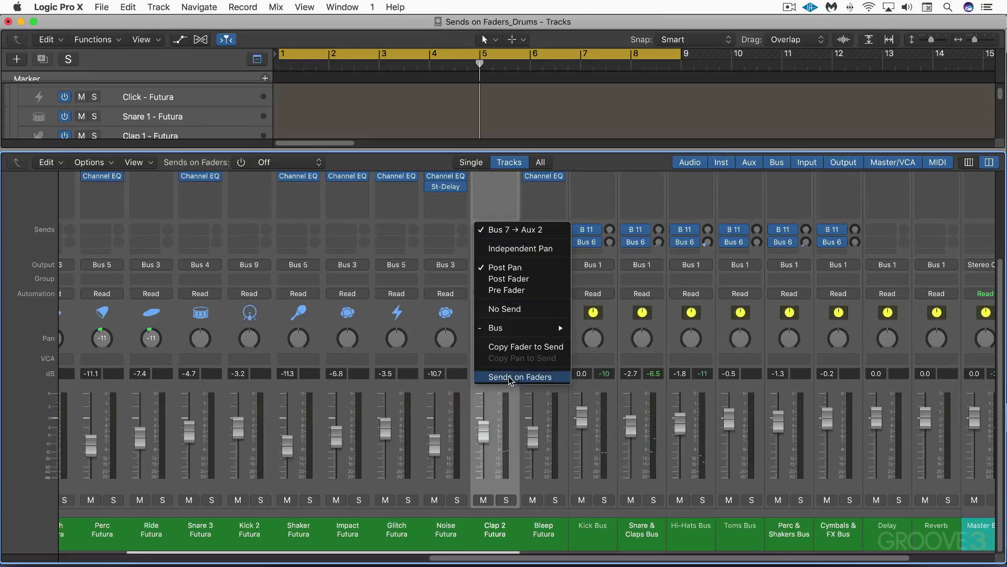
pyautogui.click(503, 249)
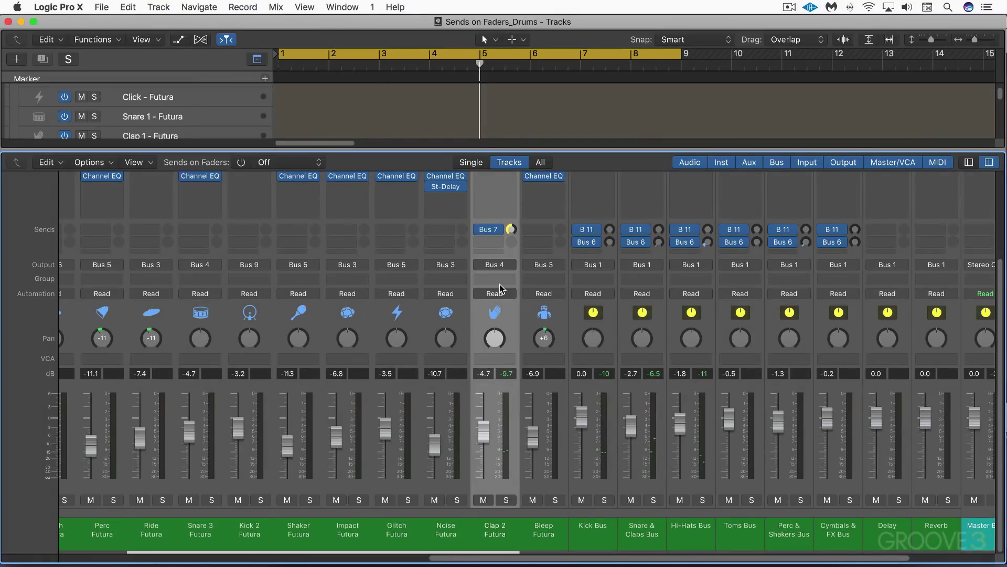
pyautogui.click(497, 229)
pyautogui.click(515, 376)
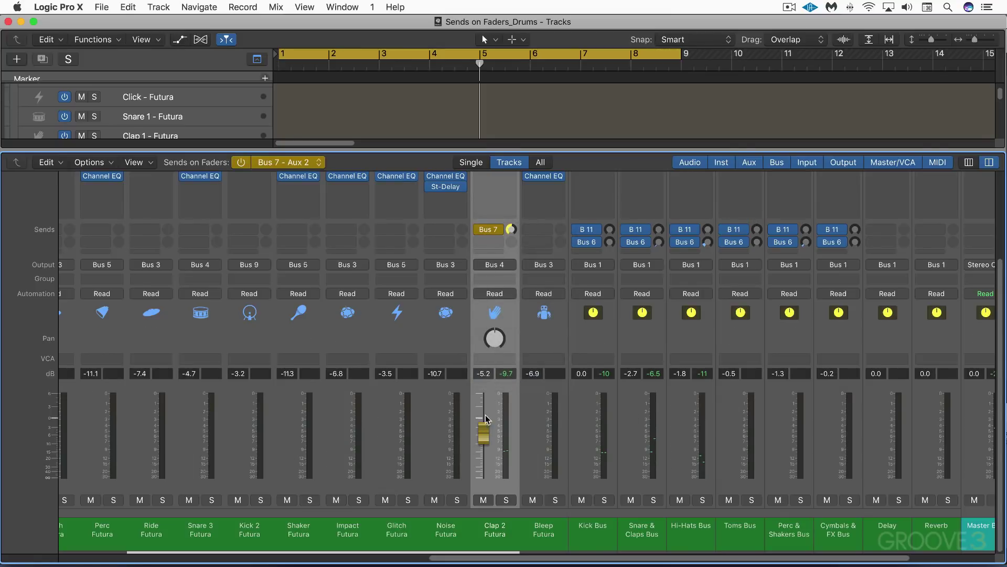
pyautogui.click(488, 229)
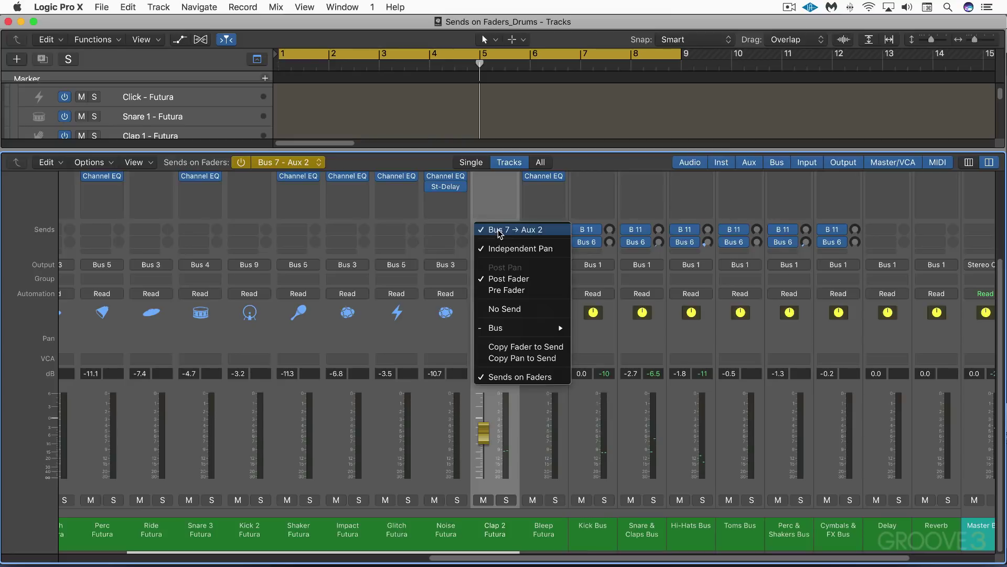
pyautogui.click(507, 377)
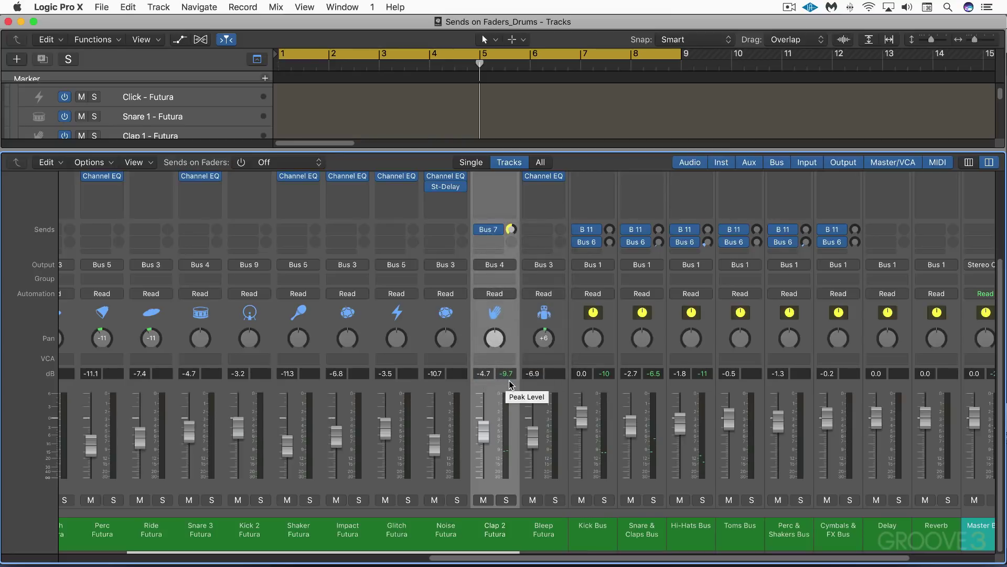
pyautogui.hscroll(8, 524, 383)
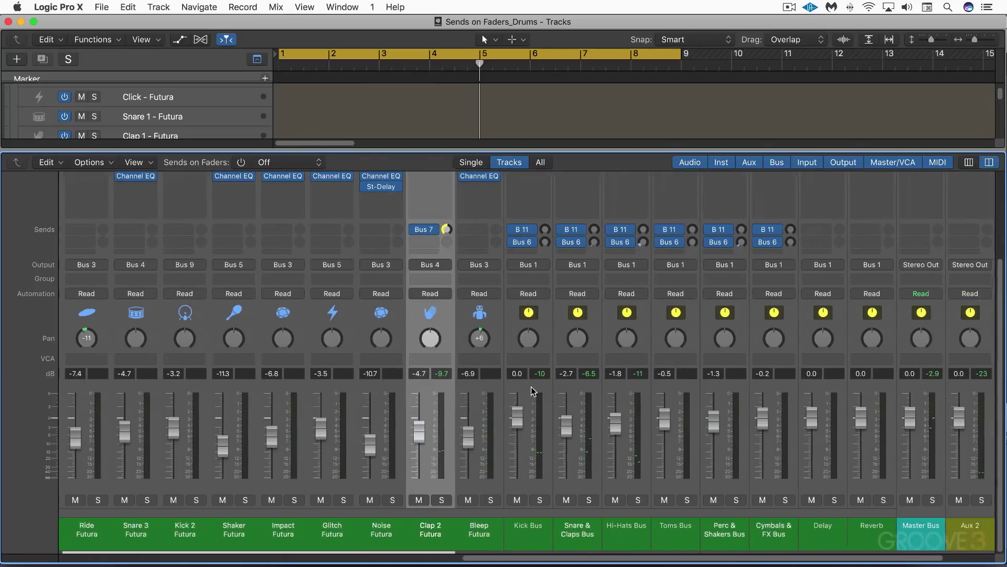
pyautogui.scroll(5, 874, 386)
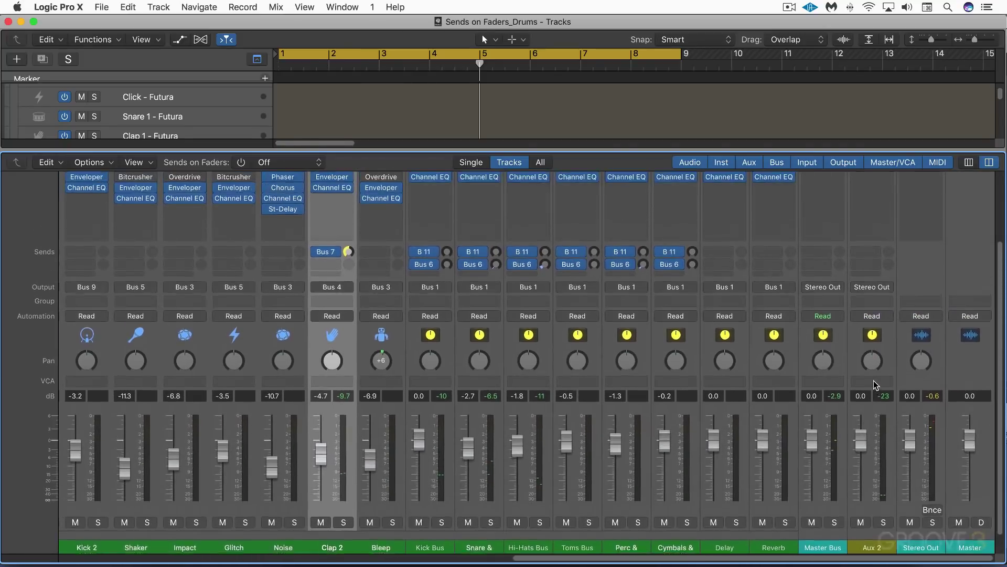
pyautogui.scroll(-3, 875, 384)
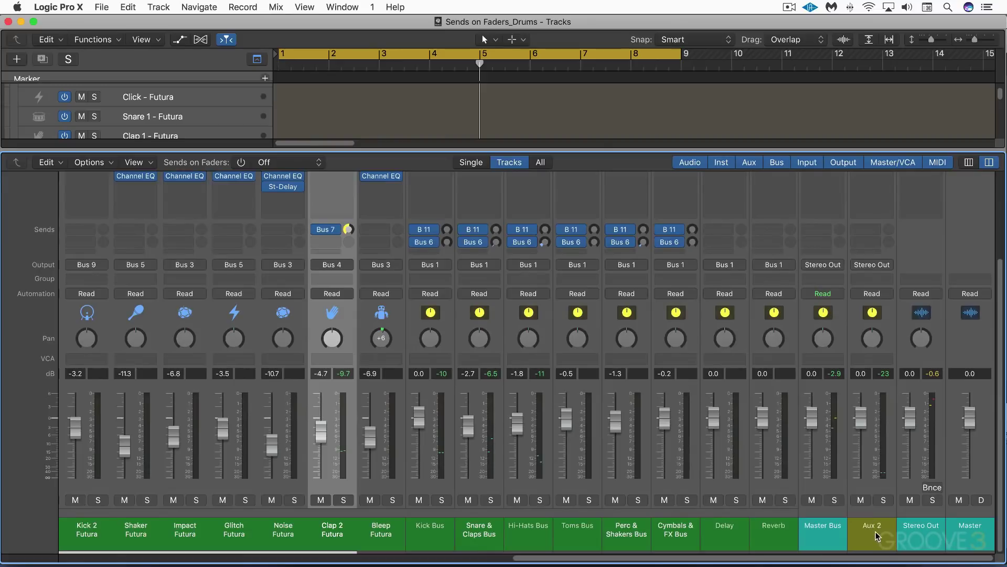
pyautogui.rightClick(877, 528)
pyautogui.click(755, 552)
pyautogui.hscroll(-3, 346, 233)
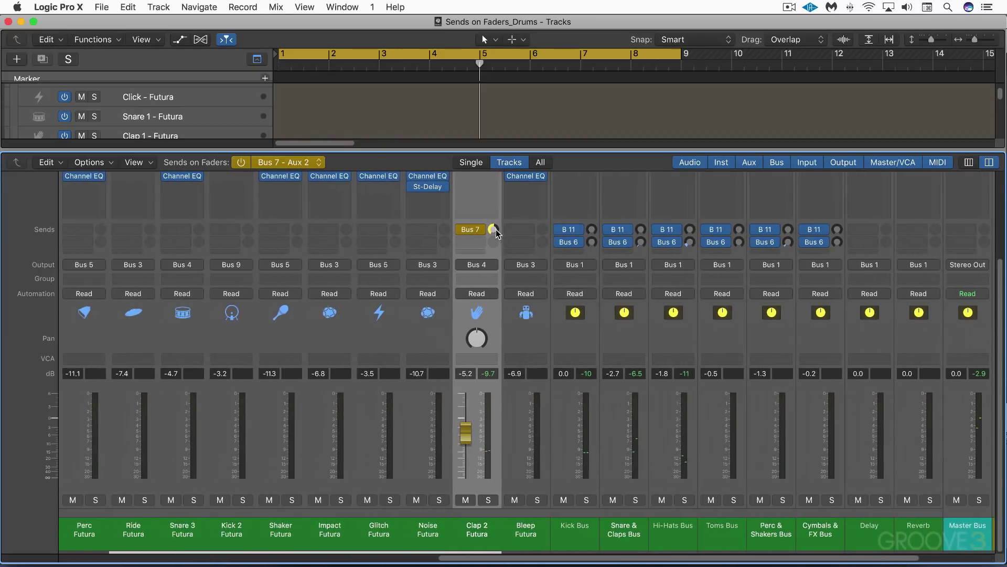
pyautogui.click(481, 230)
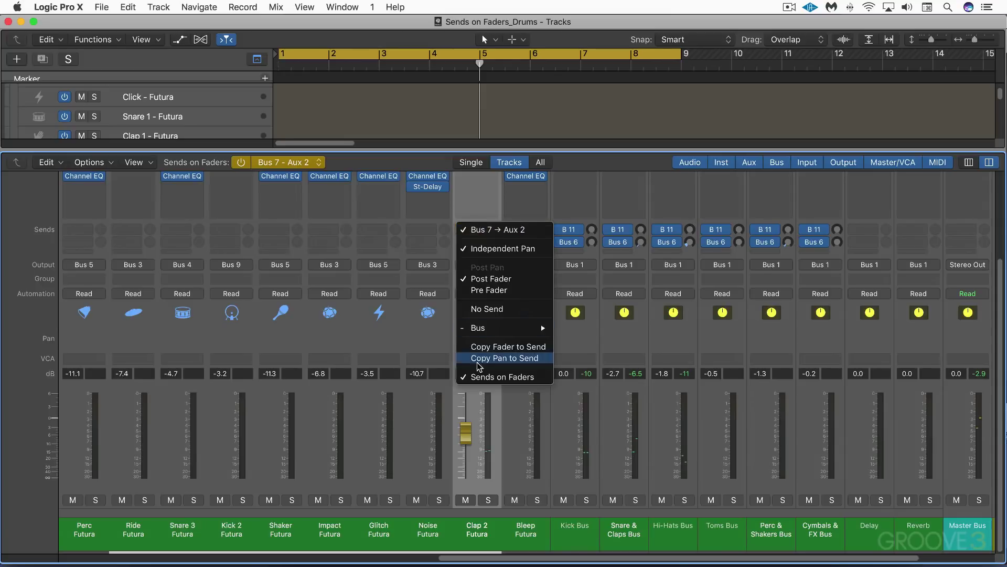
pyautogui.click(484, 376)
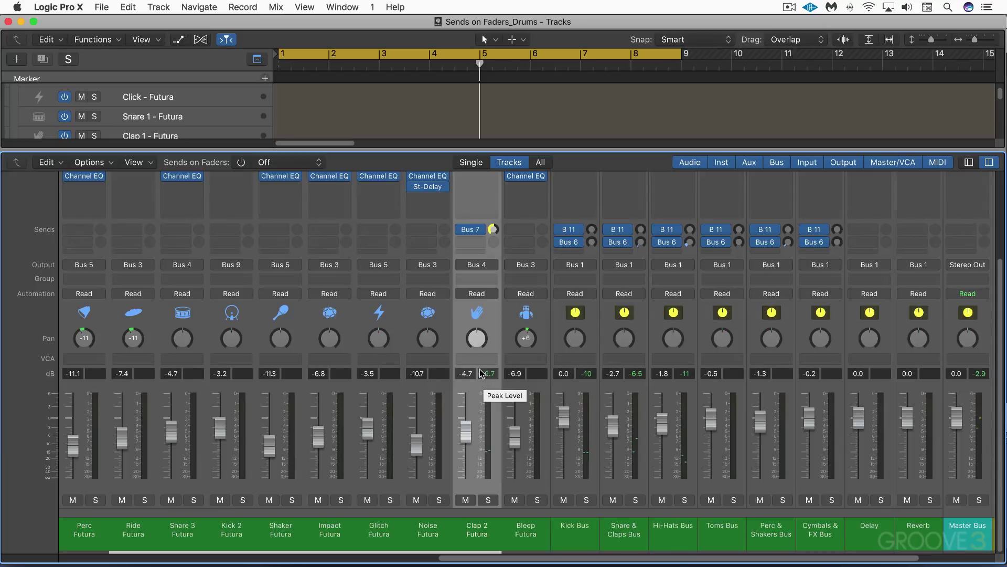
pyautogui.click(241, 163)
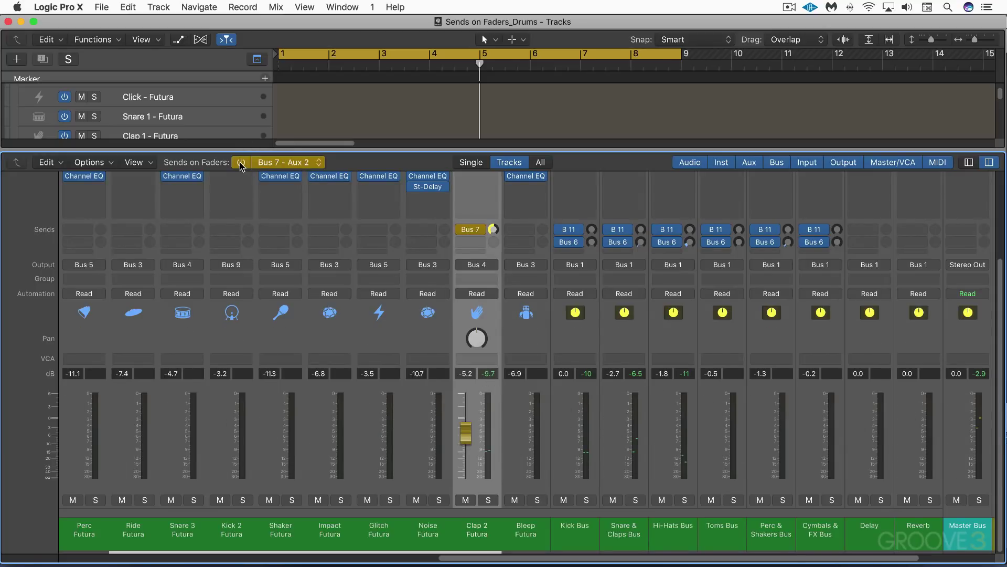
pyautogui.click(320, 163)
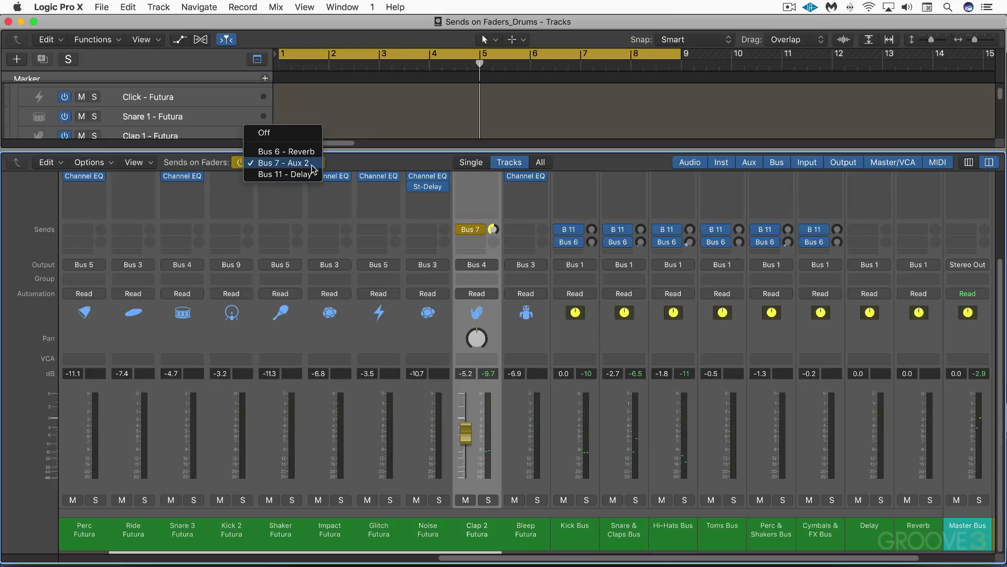
pyautogui.click(328, 164)
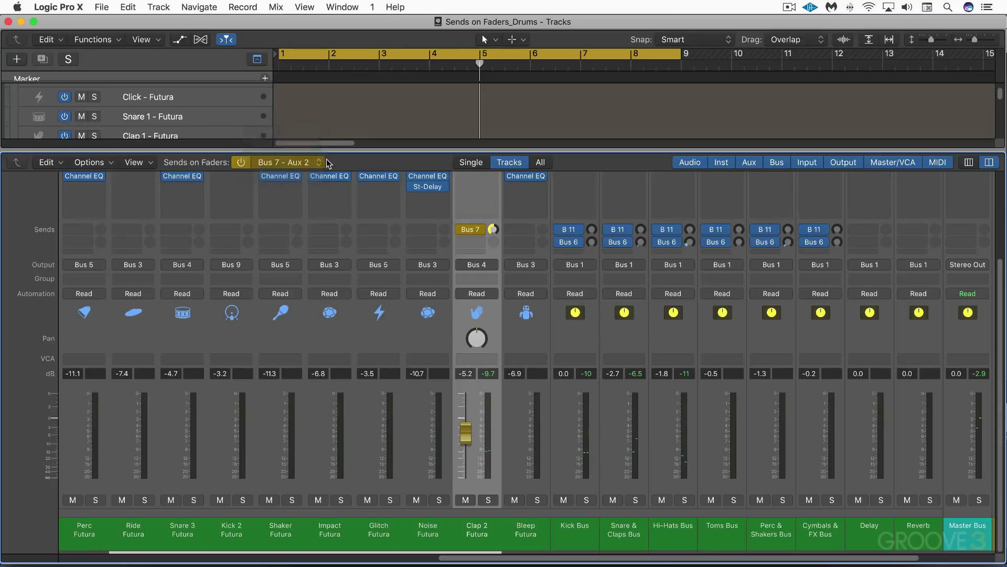
pyautogui.click(241, 163)
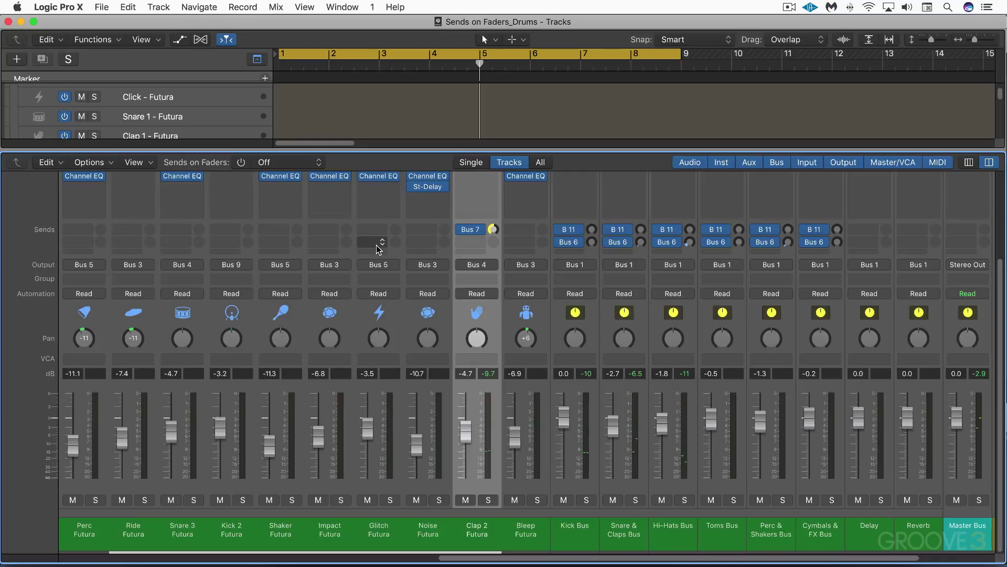
pyautogui.hotkey('alt', 'k')
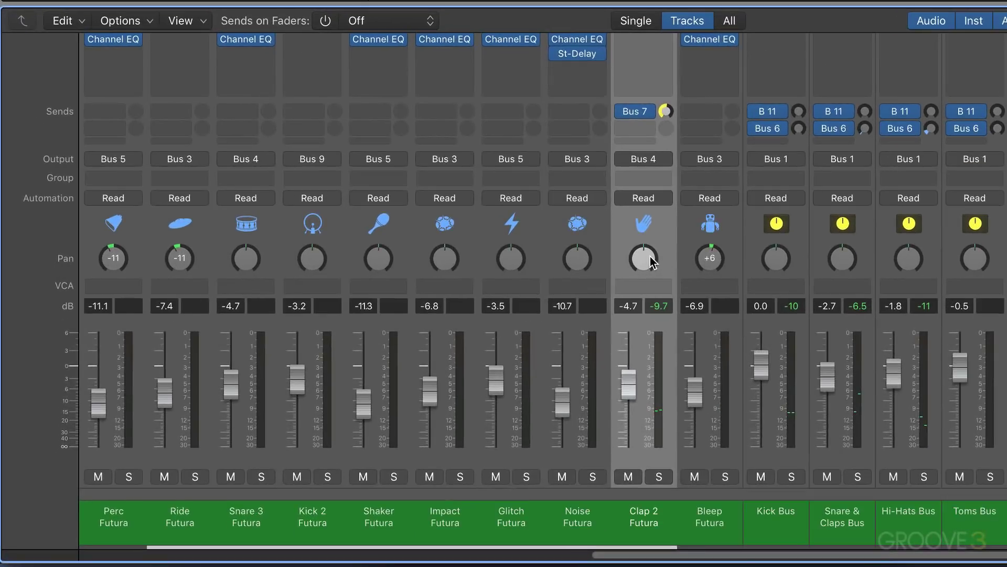
# Step: Show Bus 7 - Aux 2 sends on the faders, pan Clap 2's send to +48 and set it to -3.3 dB
pyautogui.moveTo(649, 259); pyautogui.dragTo(649, 268)
pyautogui.click(326, 21)
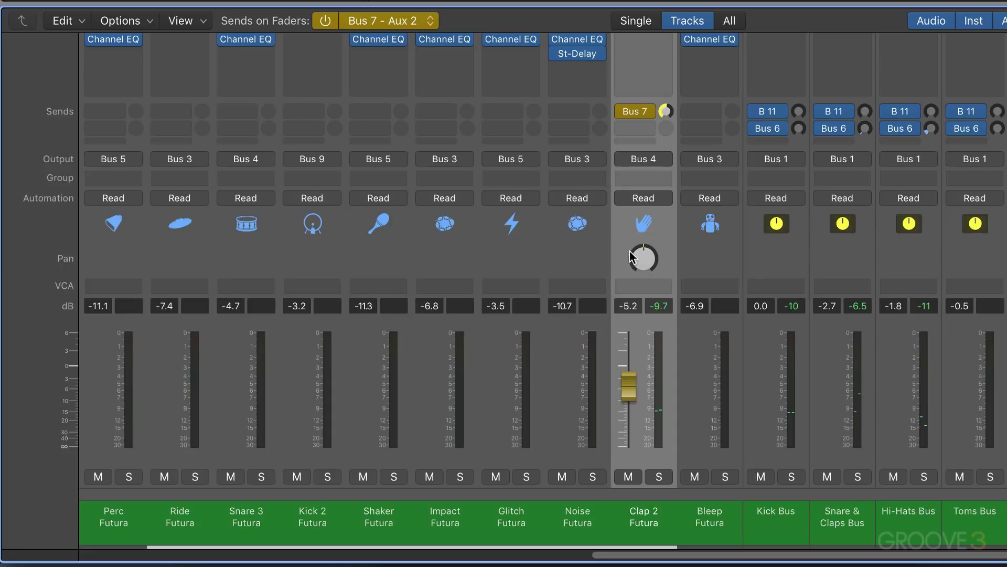
pyautogui.moveTo(631, 258); pyautogui.dragTo(631, 239)
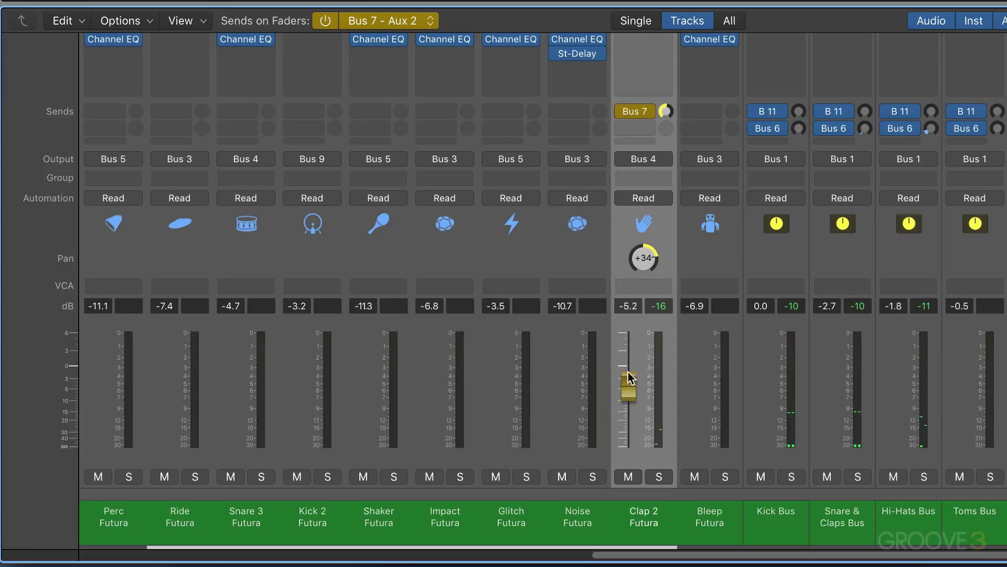
pyautogui.moveTo(635, 386); pyautogui.dragTo(632, 464)
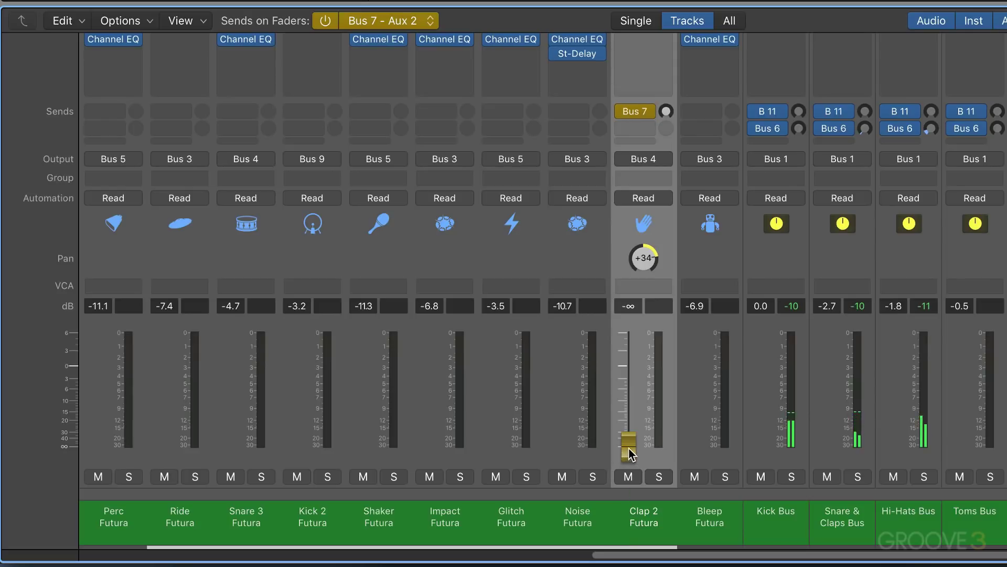
pyautogui.moveTo(631, 454); pyautogui.dragTo(631, 384)
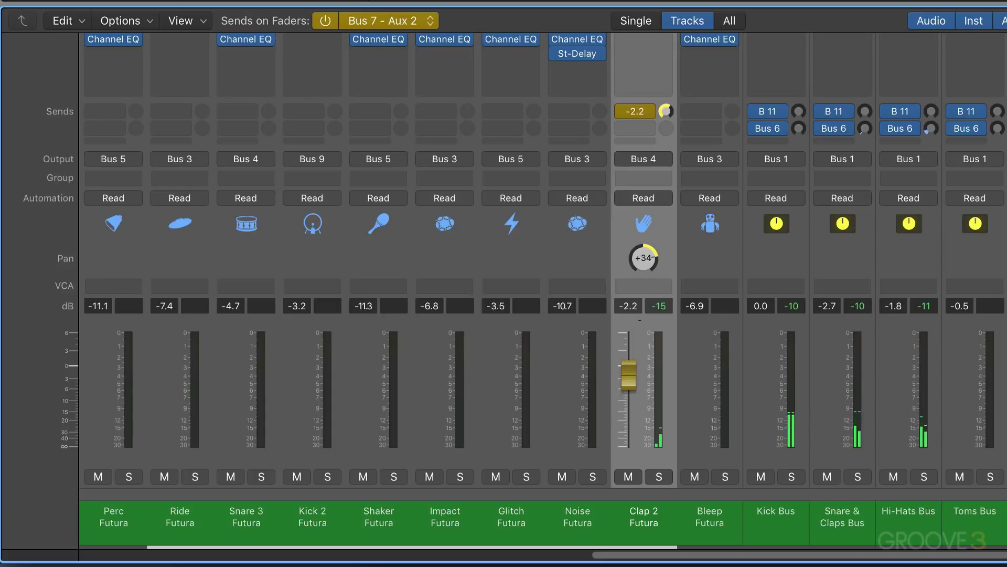
pyautogui.moveTo(645, 246); pyautogui.dragTo(645, 278)
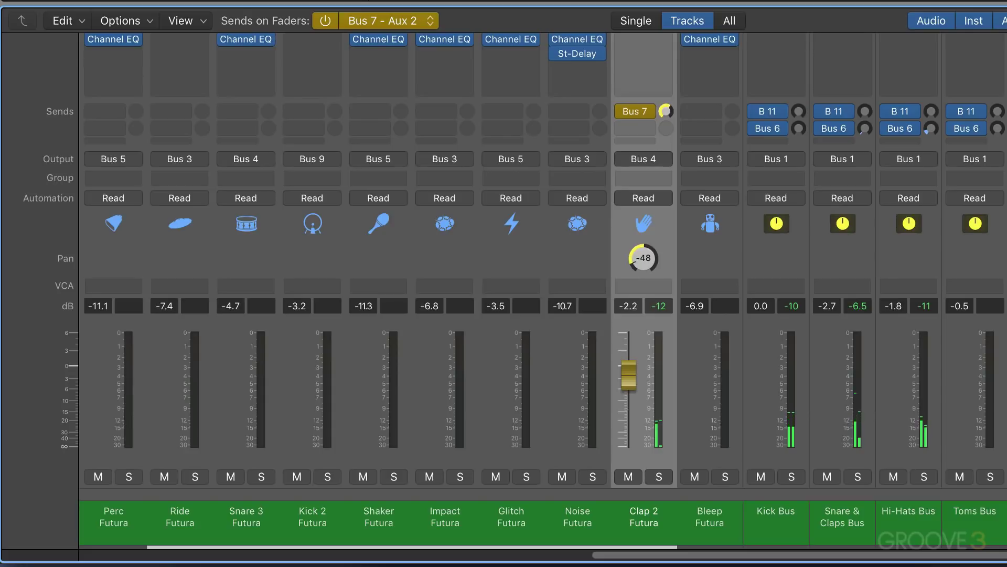
pyautogui.moveTo(643, 283); pyautogui.dragTo(643, 244)
pyautogui.moveTo(629, 377); pyautogui.dragTo(633, 403)
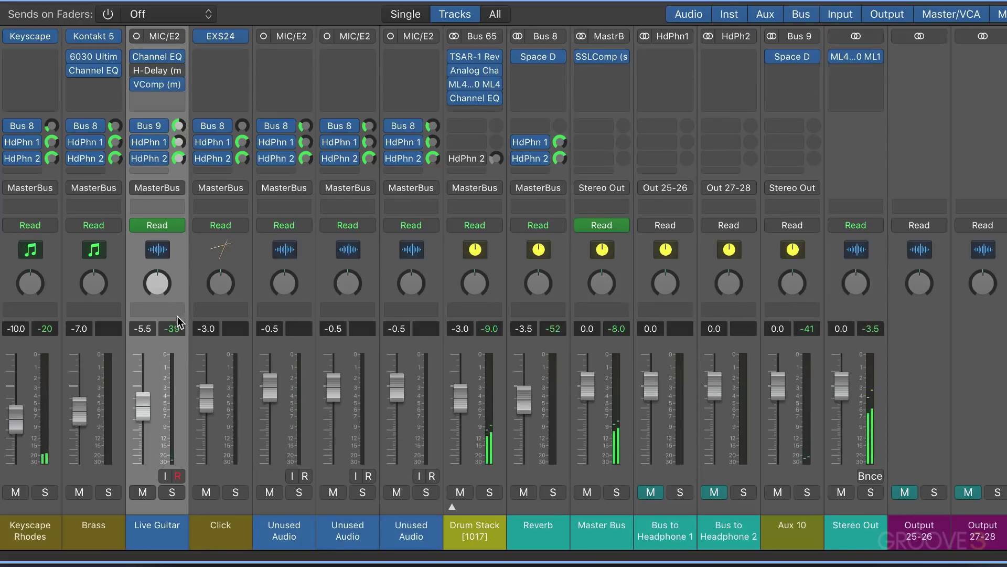
# Step: Solo the Live Guitar track and try nudging its pan knob
pyautogui.click(173, 492)
pyautogui.moveTo(157, 283)
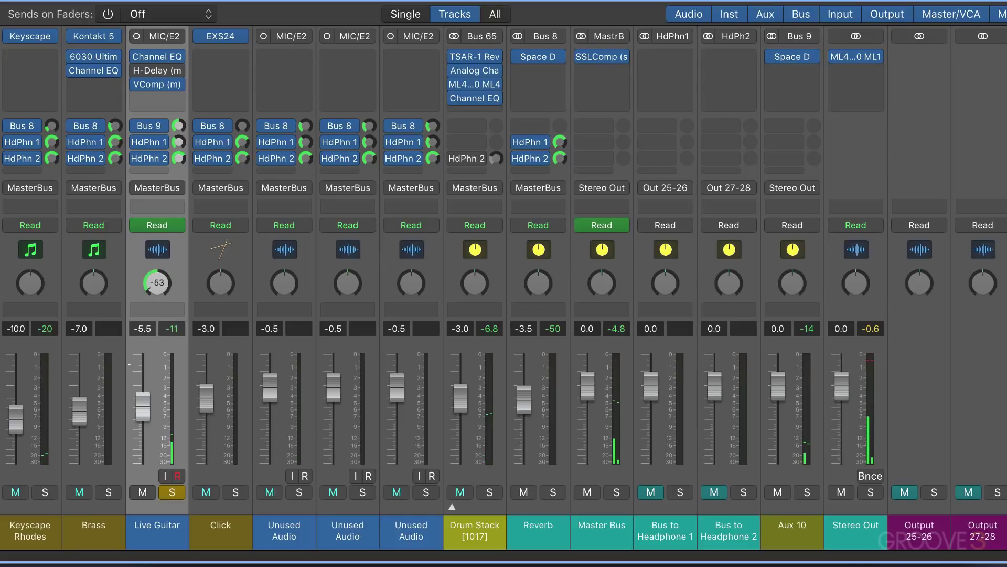
pyautogui.moveTo(157, 284); pyautogui.dragTo(156, 285)
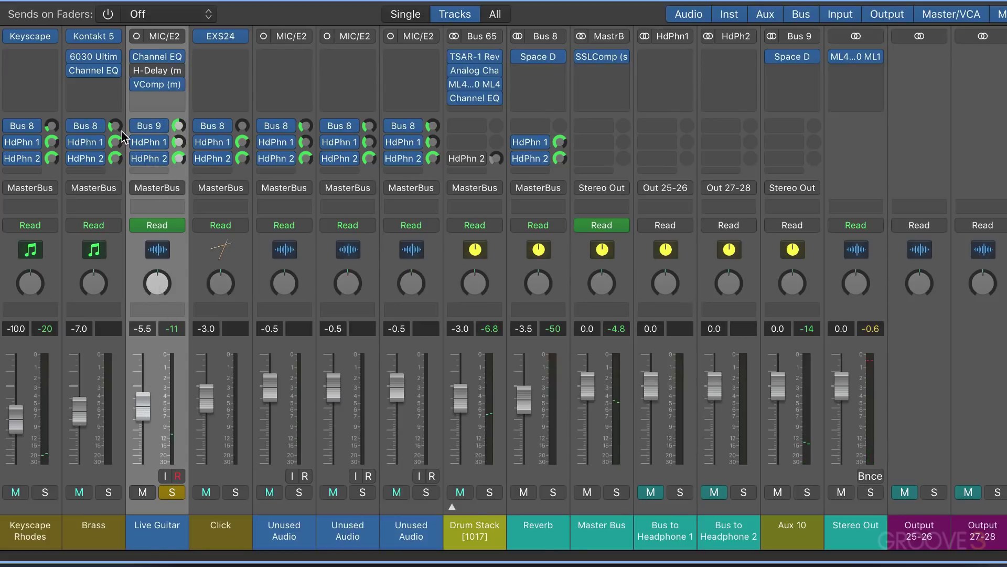
# Step: Set Live Guitar's Bus 9 send to Independent Pan and show Aux 10 send levels on the faders
pyautogui.click(161, 131)
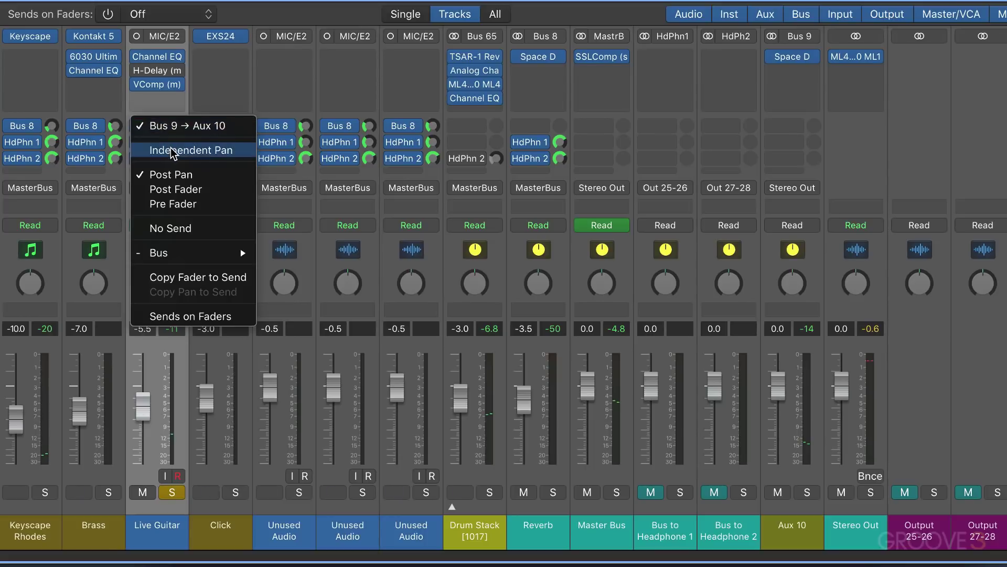
pyautogui.click(170, 148)
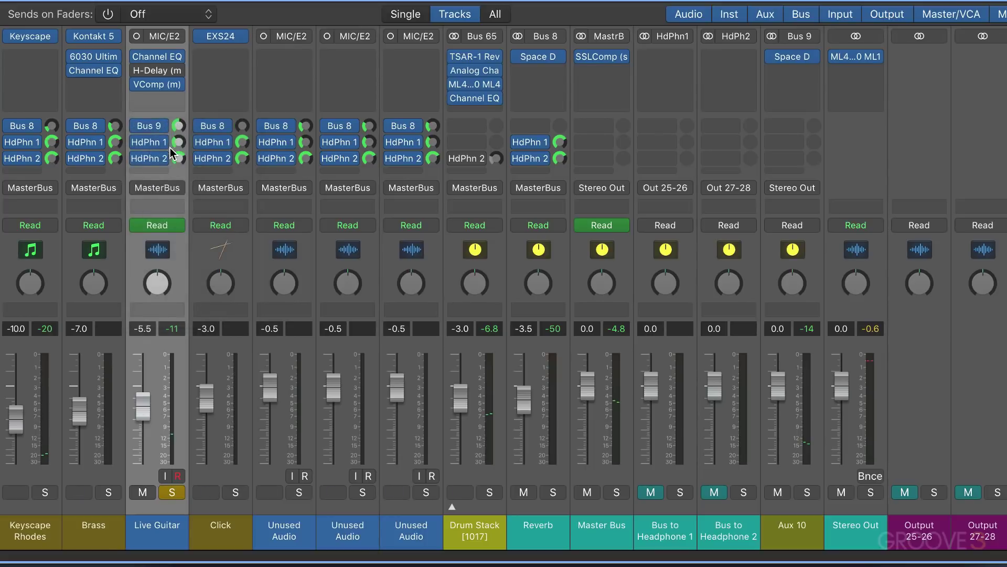
pyautogui.click(108, 14)
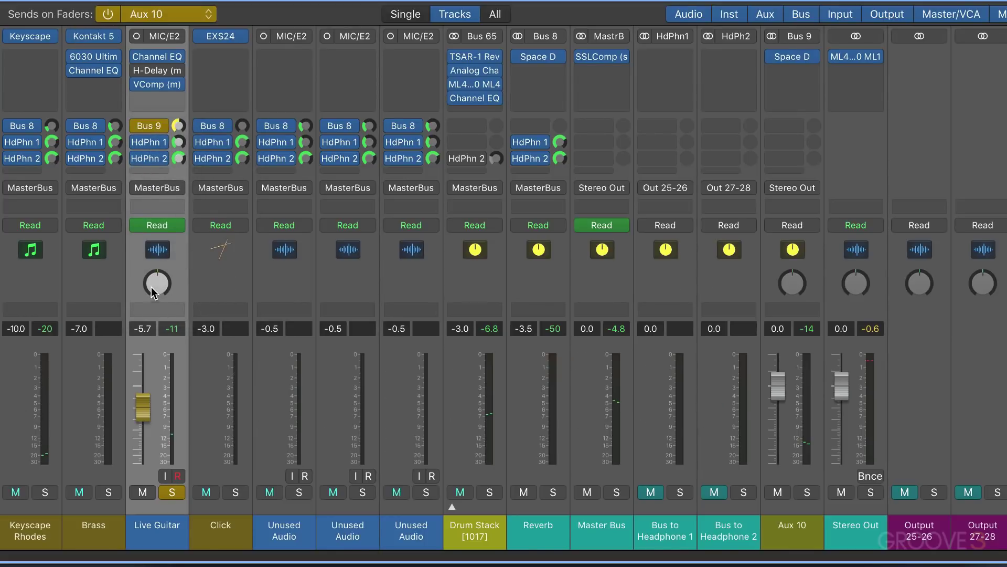
pyautogui.moveTo(155, 288)
pyautogui.mouseDown()
pyautogui.moveTo(155, 262)
pyautogui.moveTo(155, 313)
pyautogui.moveTo(153, 289)
pyautogui.mouseUp()
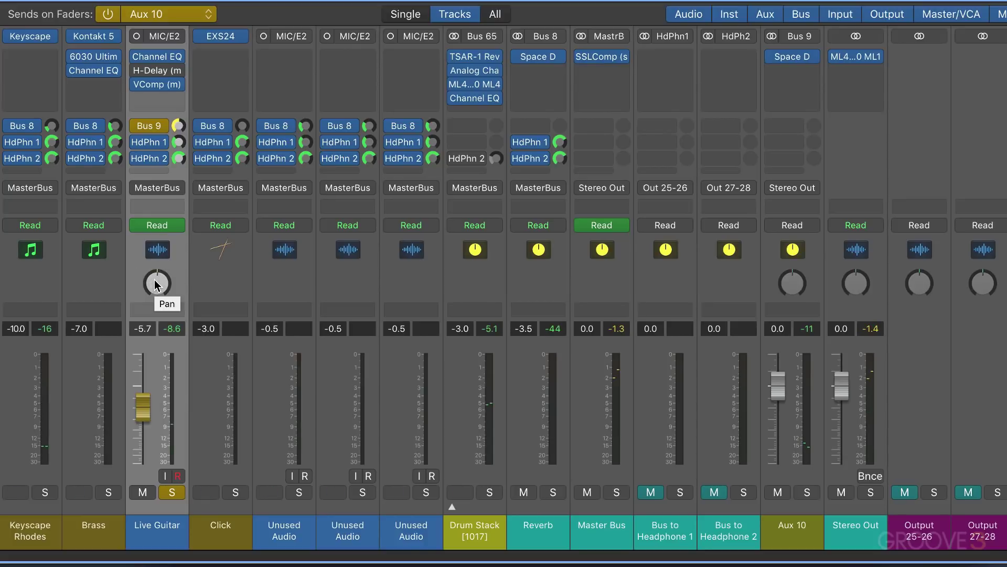
# Step: Set Aux 10 to Surround format with a 5.1 Space Designer, then review Live Guitar's panner options
pyautogui.click(771, 35)
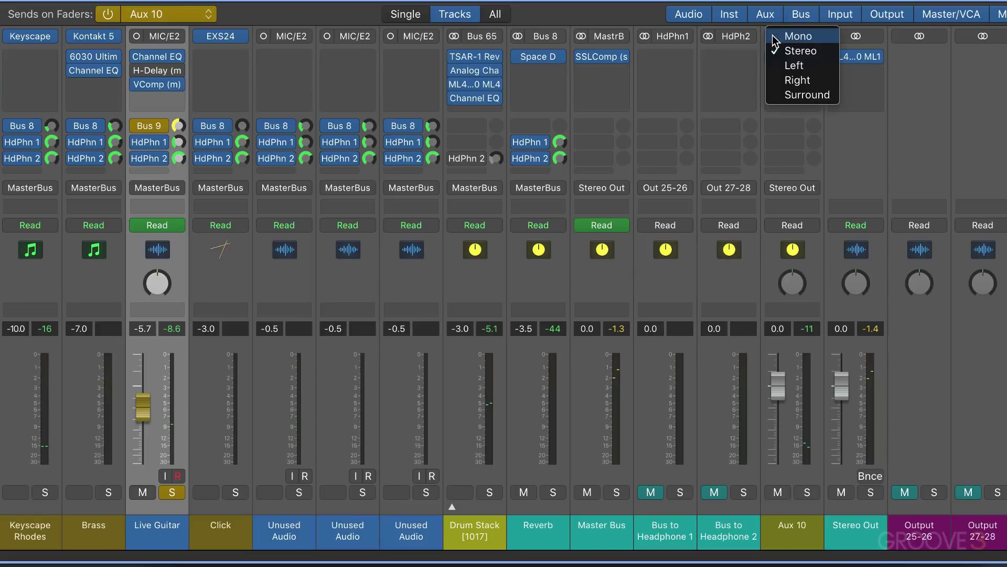
pyautogui.click(801, 95)
pyautogui.click(818, 58)
pyautogui.moveTo(822, 61)
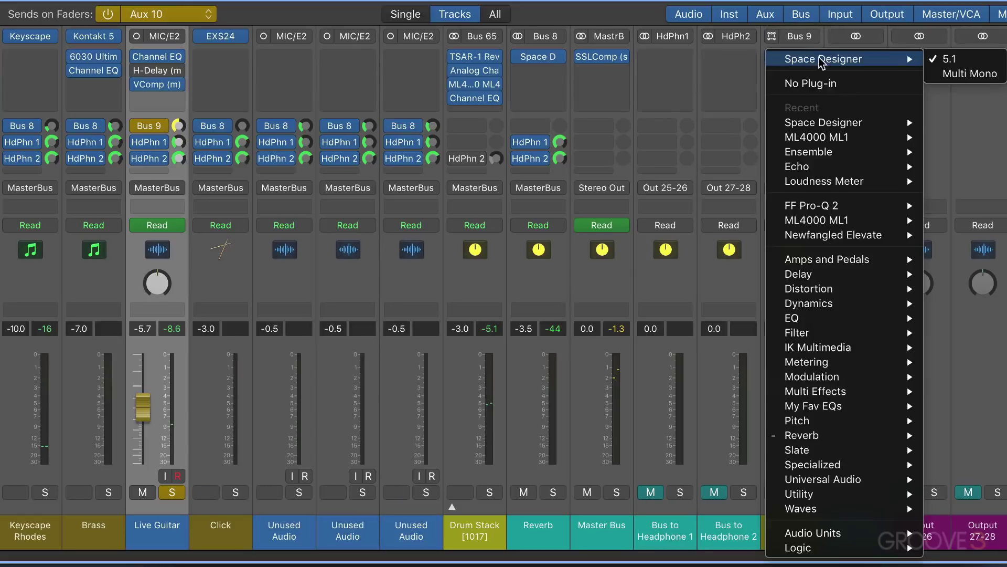
pyautogui.click(950, 59)
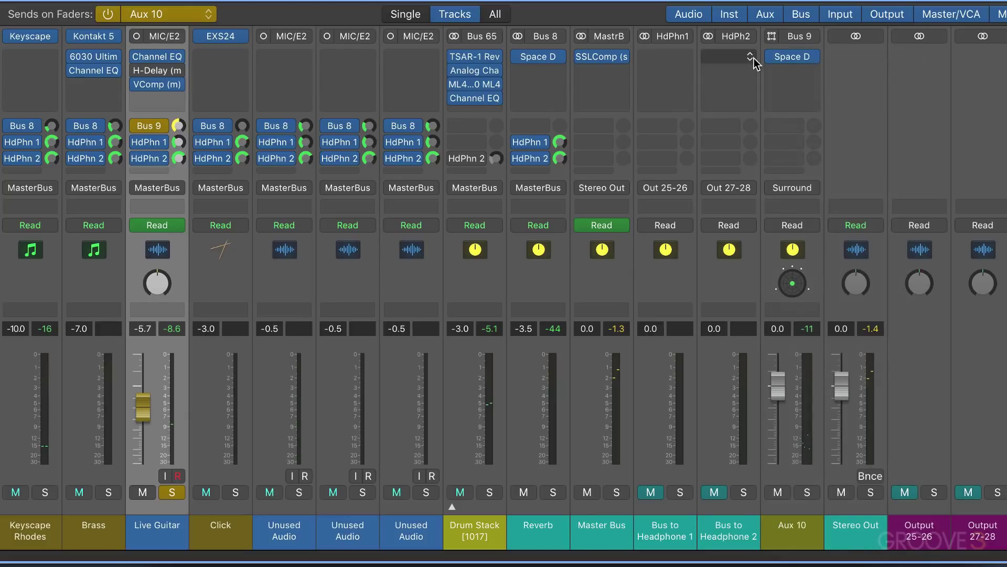
pyautogui.rightClick(157, 283)
pyautogui.press('Escape')
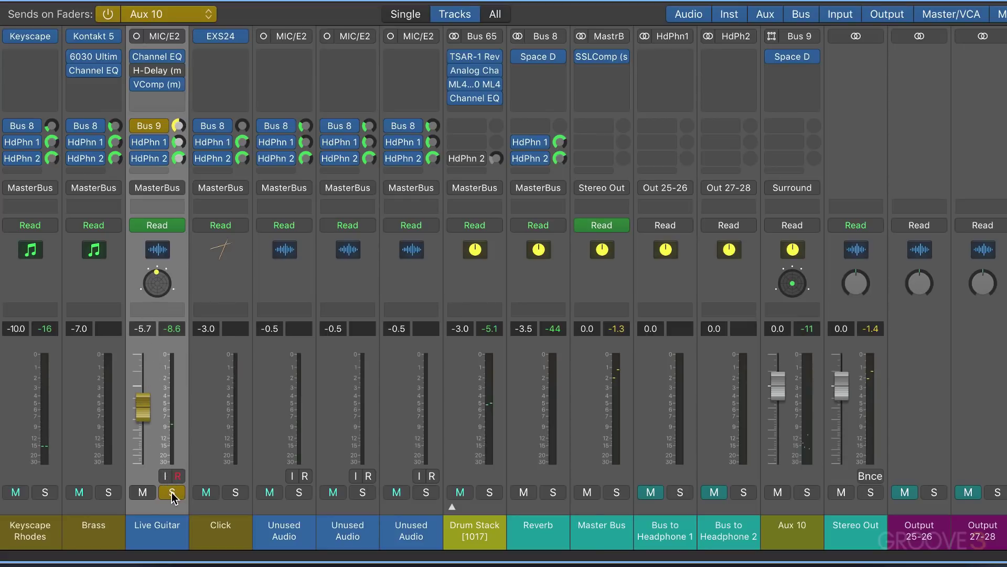
# Step: Bring Live Guitar's Aux 10 send to +2.2 dB, position its surround pan puck, and unsolo the track
pyautogui.moveTo(155, 463); pyautogui.dragTo(147, 328)
pyautogui.moveTo(161, 291); pyautogui.dragTo(162, 321)
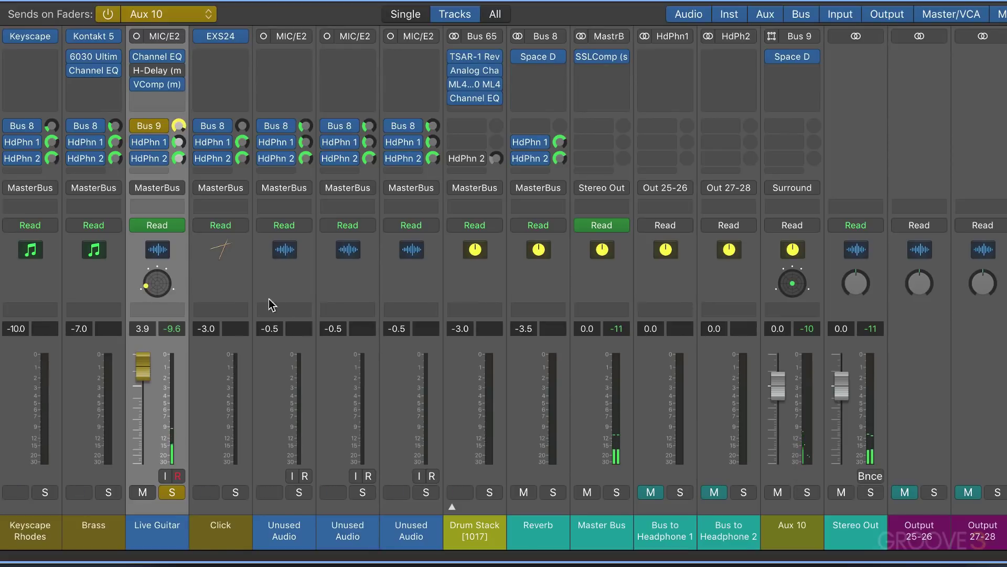
pyautogui.moveTo(163, 286); pyautogui.dragTo(164, 270)
pyautogui.moveTo(167, 282); pyautogui.dragTo(167, 289)
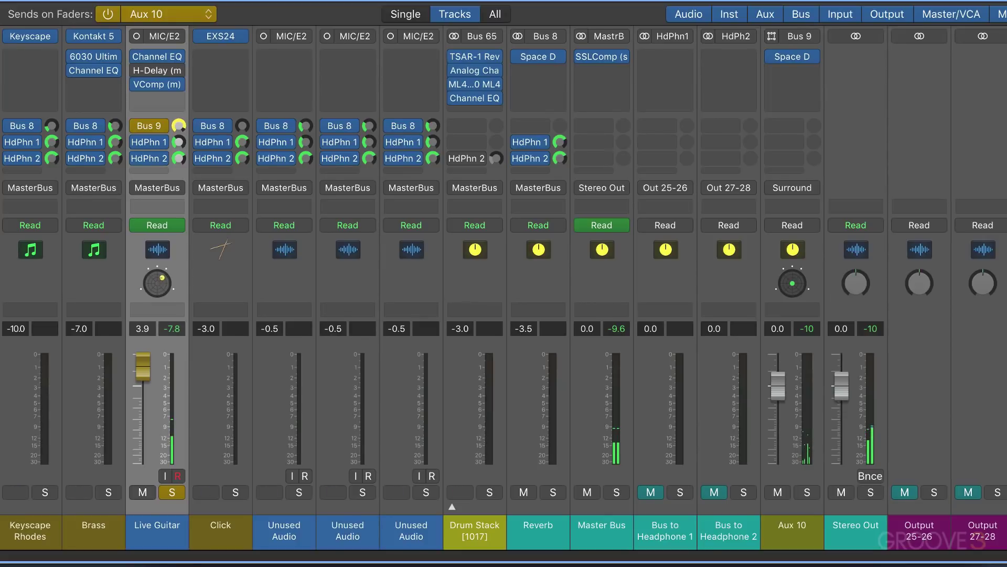
pyautogui.click(172, 490)
pyautogui.moveTo(143, 374); pyautogui.dragTo(143, 388)
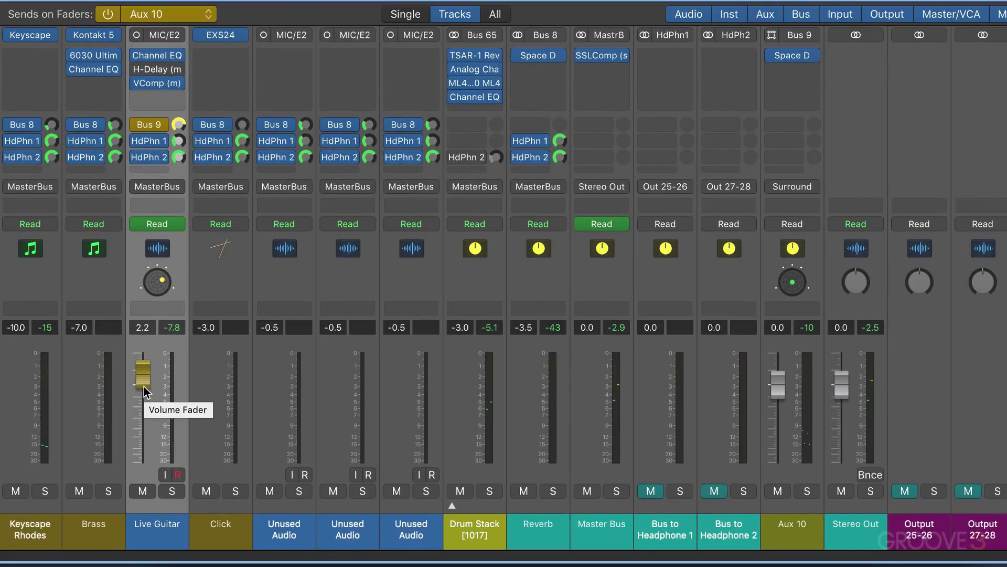
# Step: Turn off Independent Pan on Live Guitar's Bus 9 send and switch Sends on Faders off
pyautogui.click(158, 126)
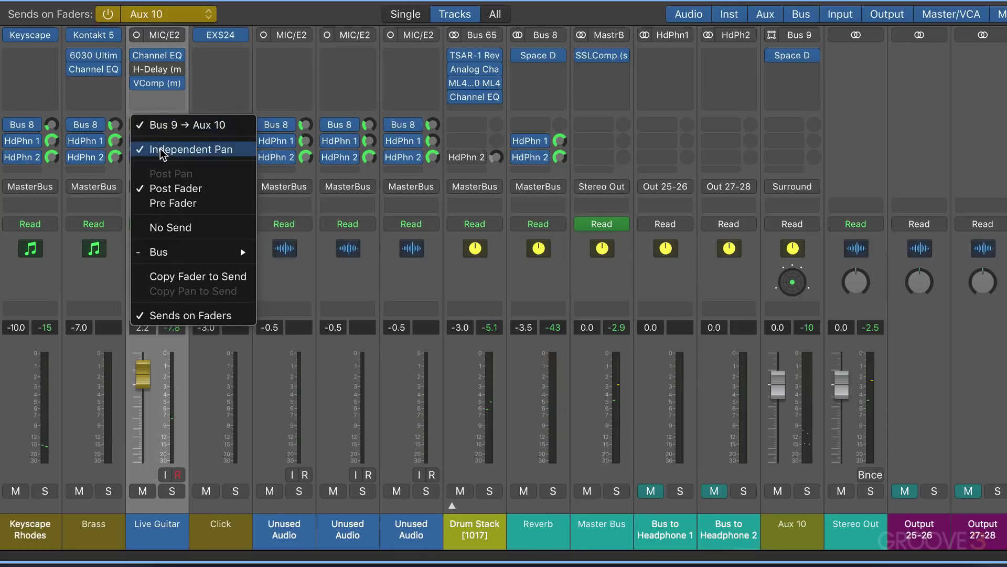
pyautogui.click(161, 151)
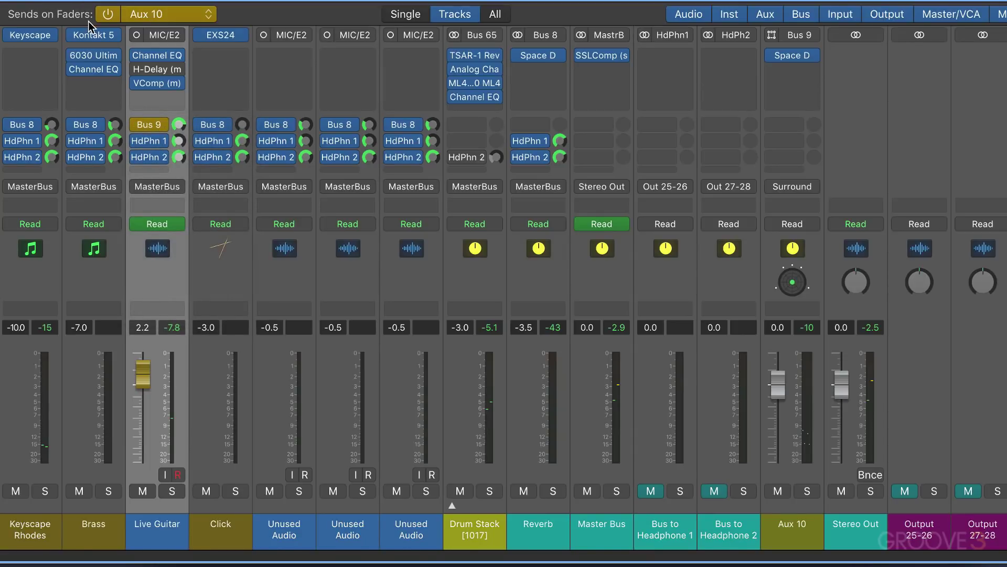
pyautogui.click(107, 14)
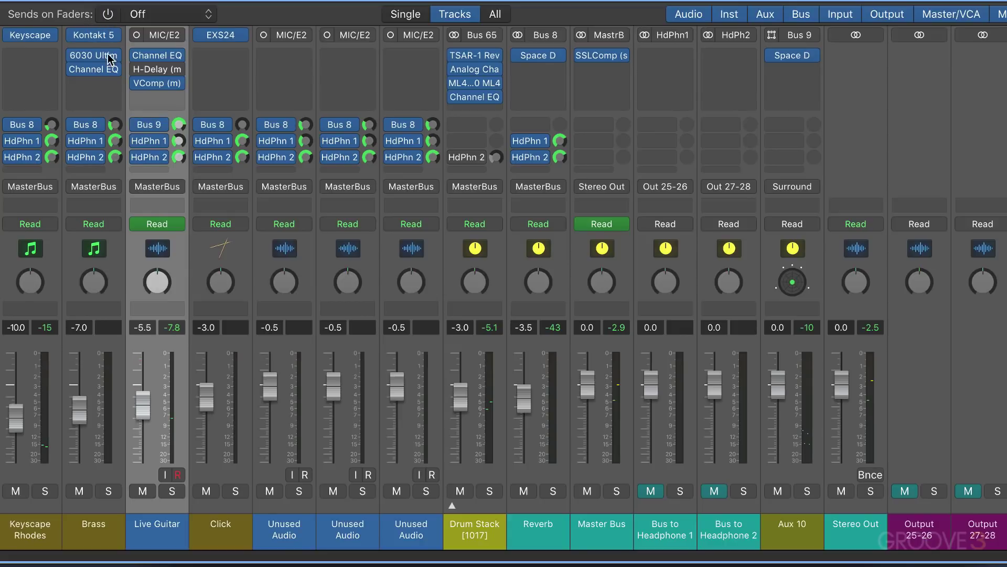
# Step: Solo Live Guitar, pan the channel to +29, then unsolo it
pyautogui.click(171, 492)
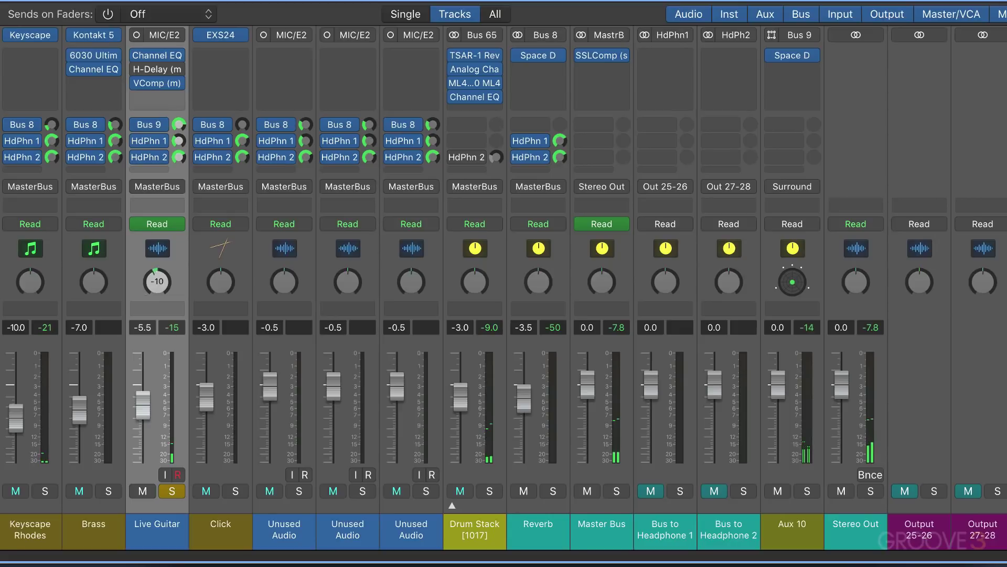
pyautogui.moveTo(156, 281); pyautogui.dragTo(157, 291)
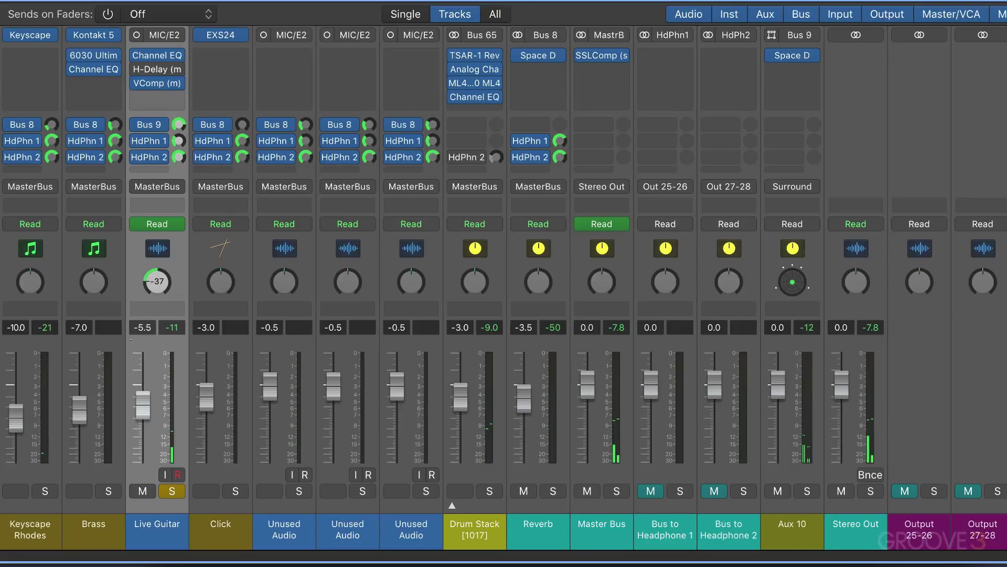
pyautogui.moveTo(132, 226)
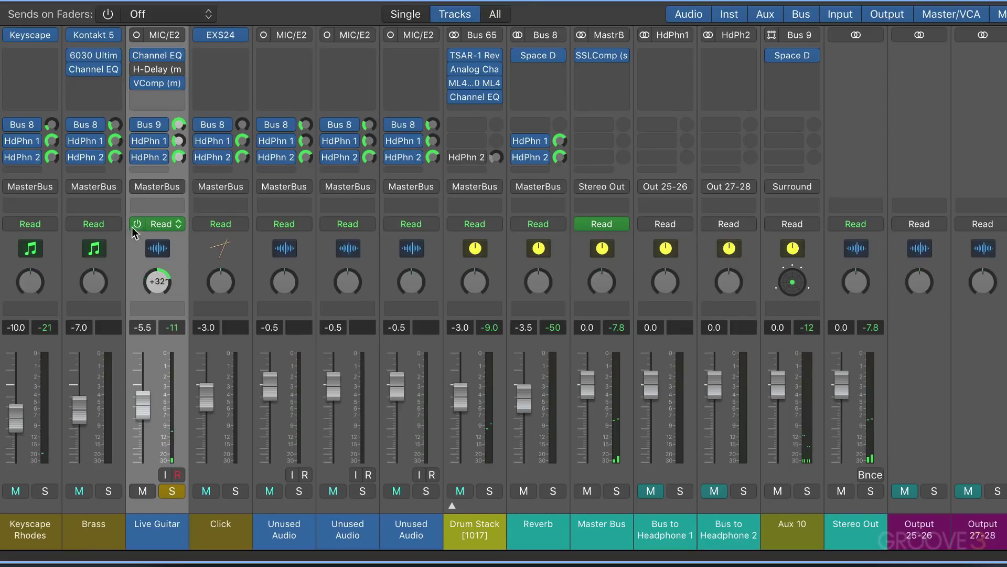
pyautogui.click(173, 490)
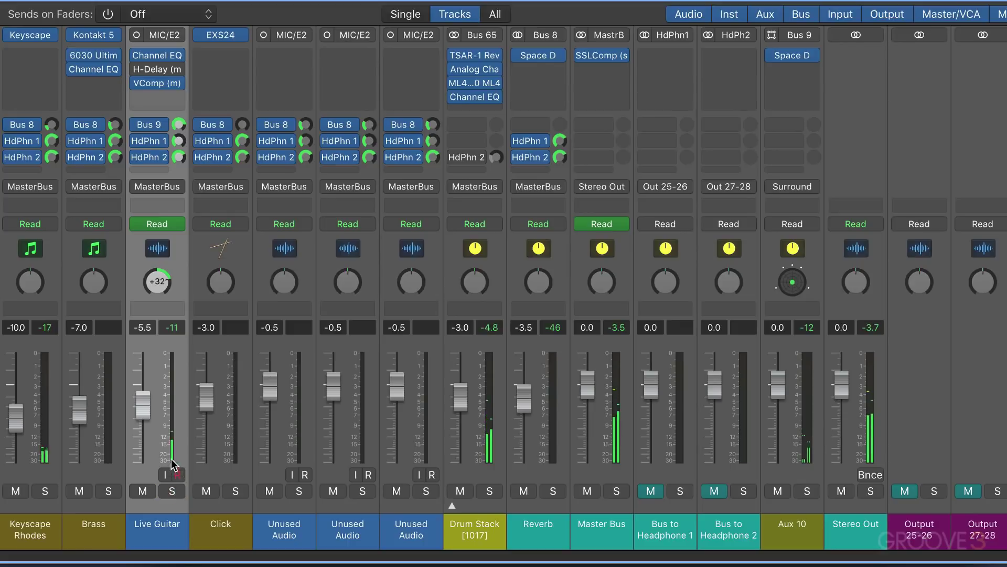